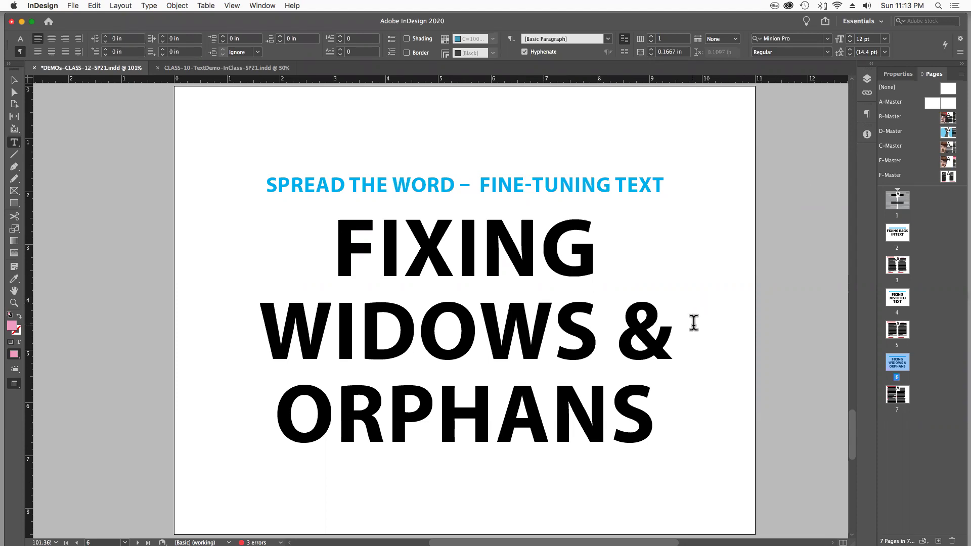
Step: Go to page 7 and highlight the lone last line 'cumr?'
key("shift+Page_Down")
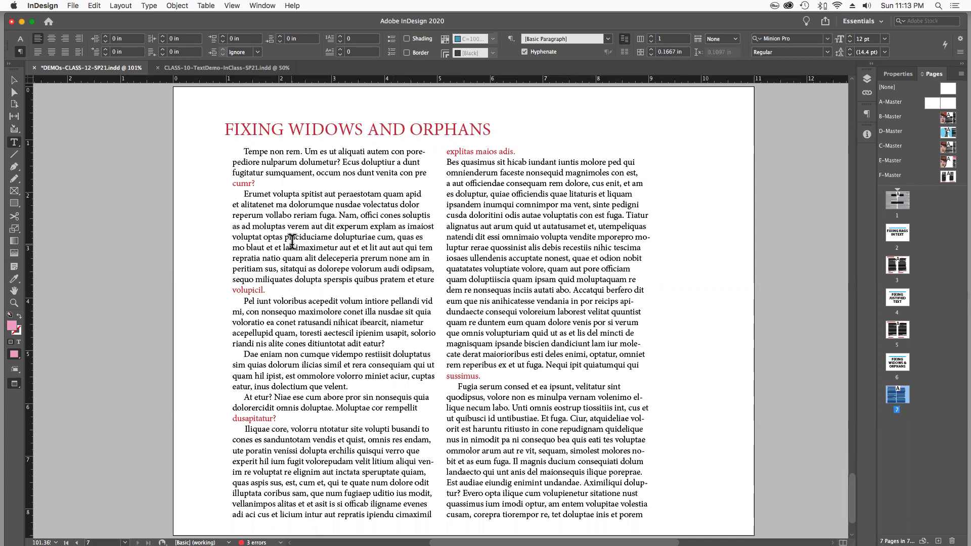
left_click_drag(256, 183, 225, 183)
left_click_drag(281, 292, 195, 274)
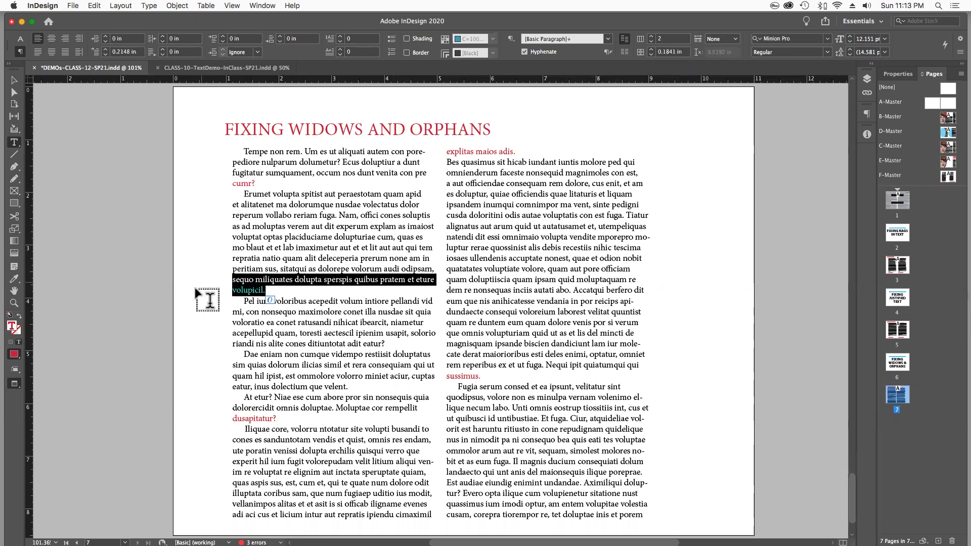
left_click(266, 289)
Step: Highlight the stray lines 'volupicil.', 'dusapitatur?' and 'sussimus.' one at a time
left_click_drag(267, 289, 223, 289)
left_click_drag(277, 418, 228, 419)
left_click_drag(507, 378, 434, 376)
left_click(484, 375)
left_click_drag(499, 374, 446, 375)
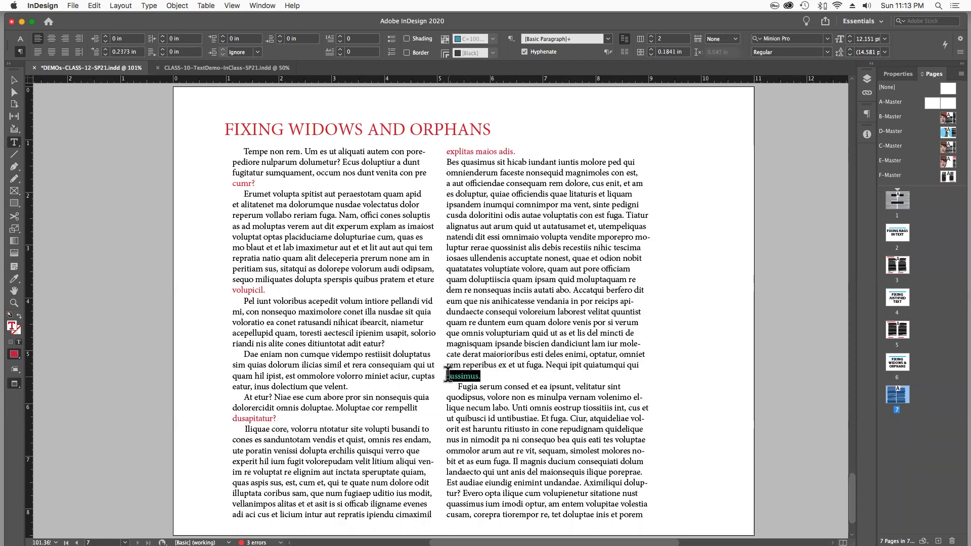
left_click(560, 348)
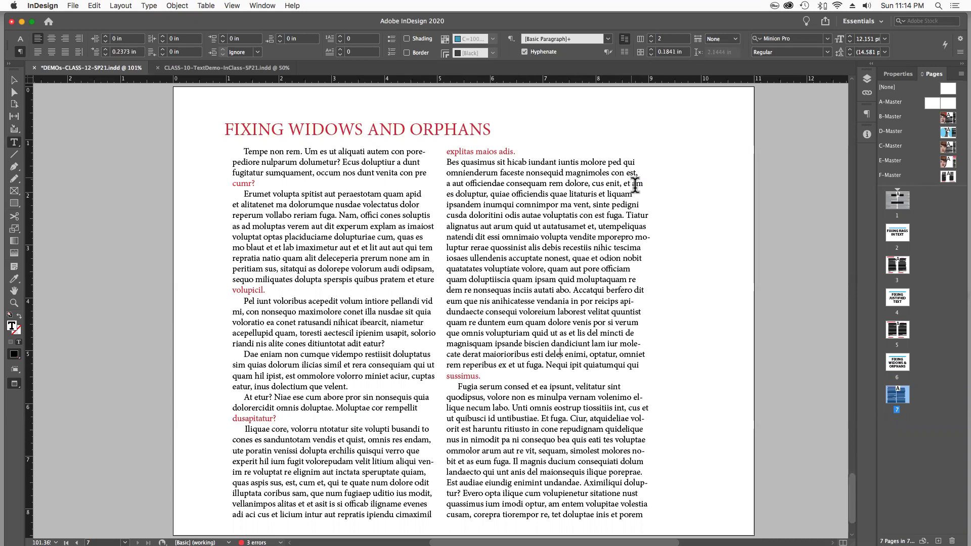
left_click(257, 183)
double_click(449, 150)
left_click_drag(483, 152, 445, 151)
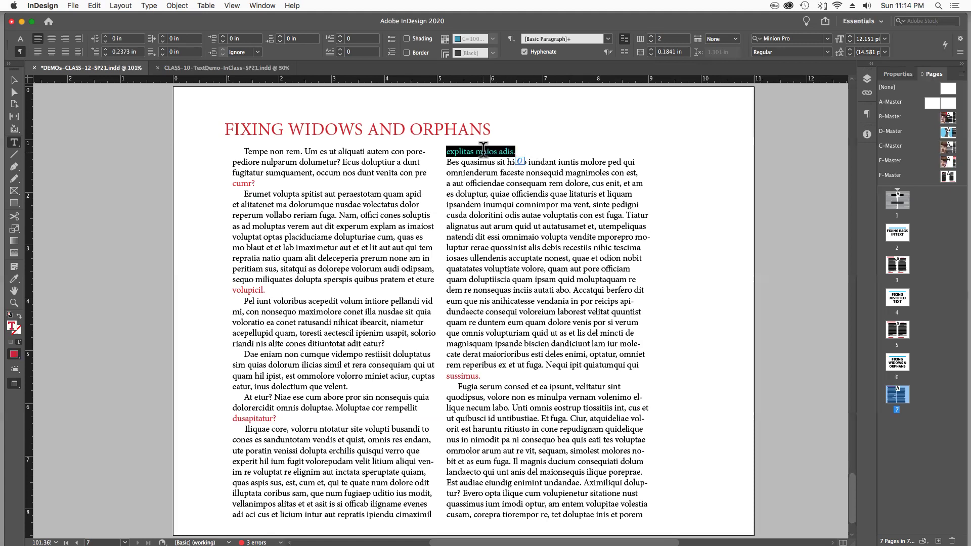
key("super+z")
left_click_drag(245, 429, 520, 147)
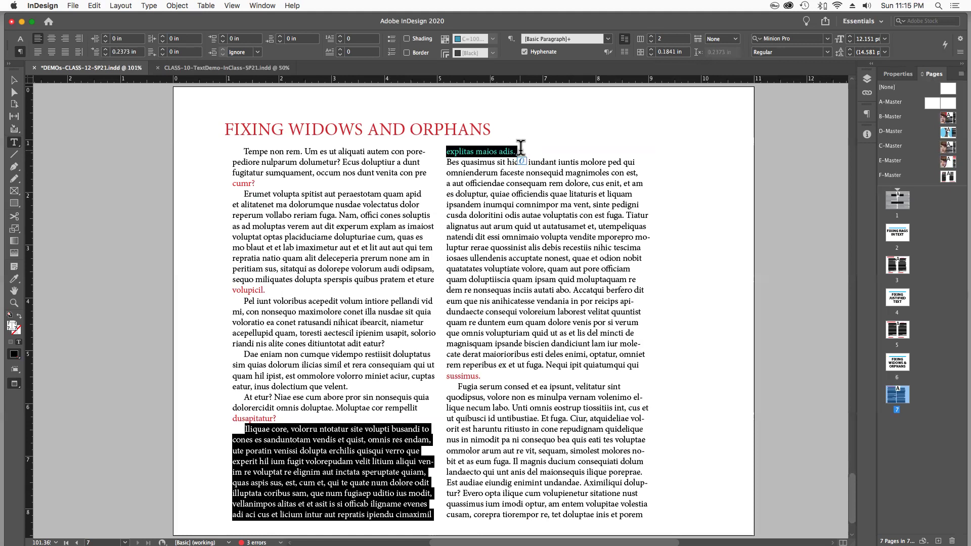
left_click(350, 427)
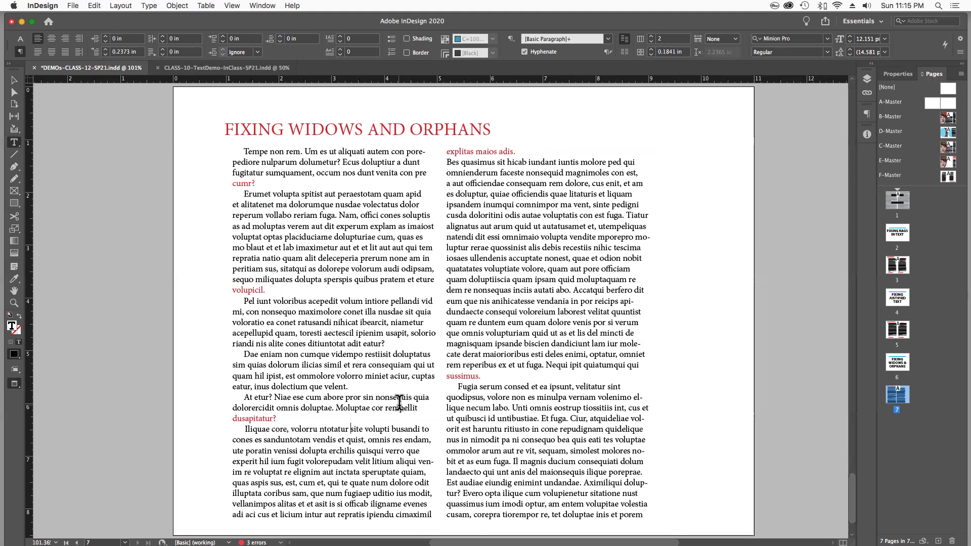
triple_click(355, 173)
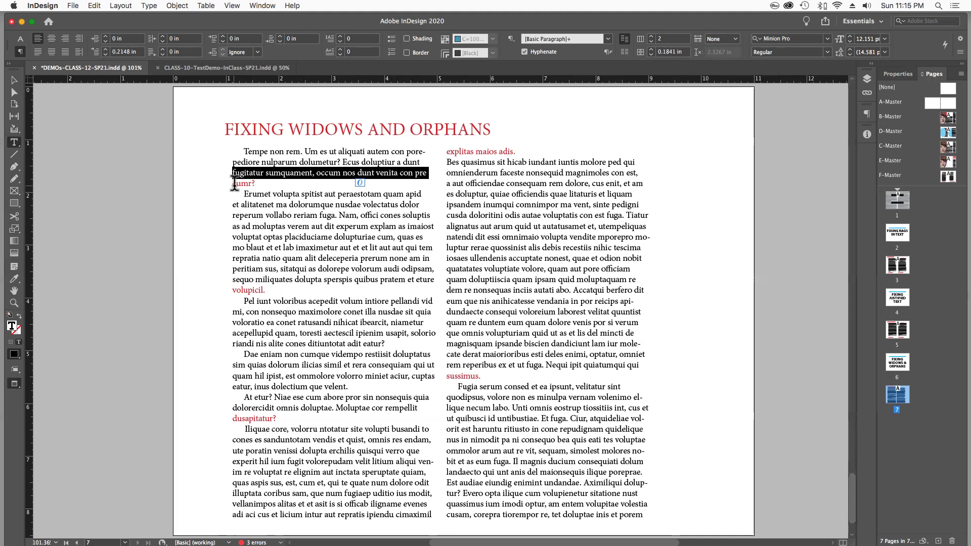
triple_click(513, 150)
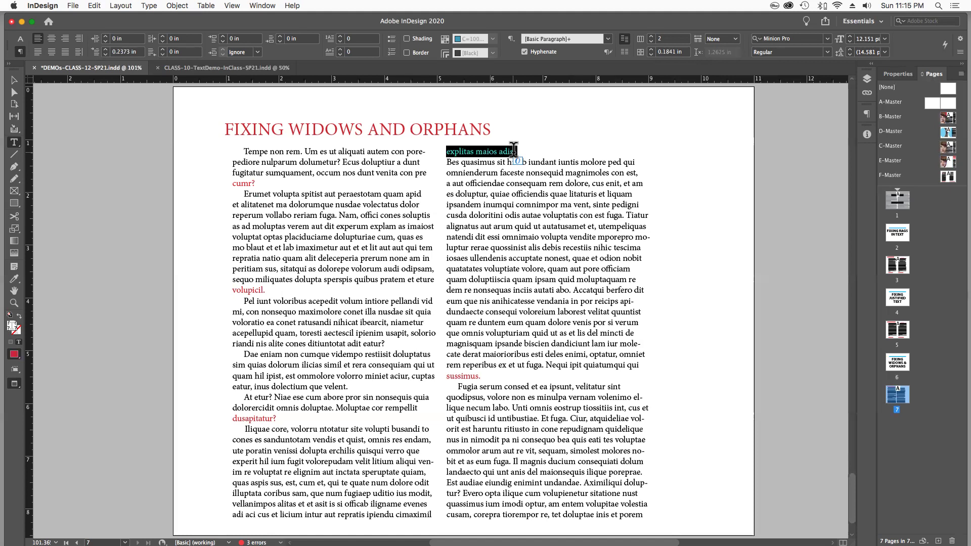
left_click(231, 513)
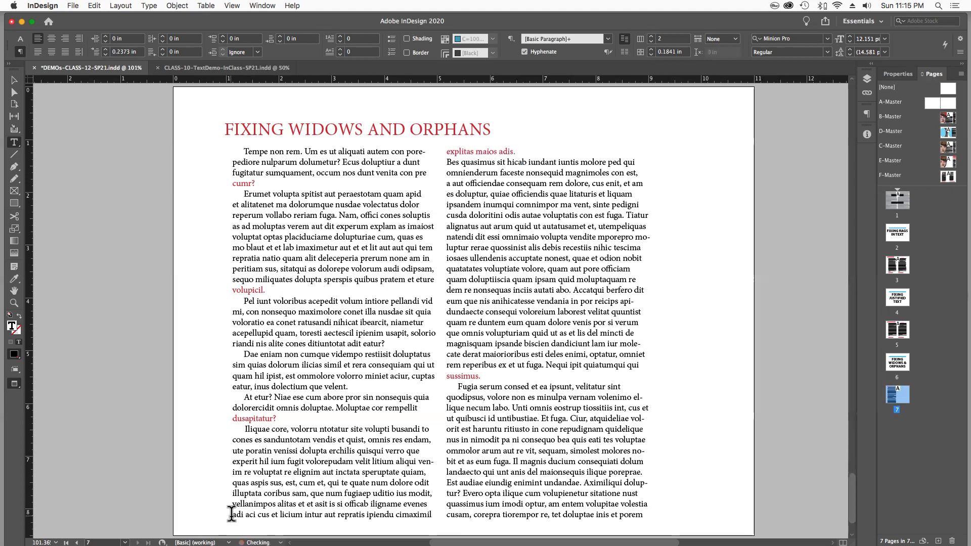
key("Return")
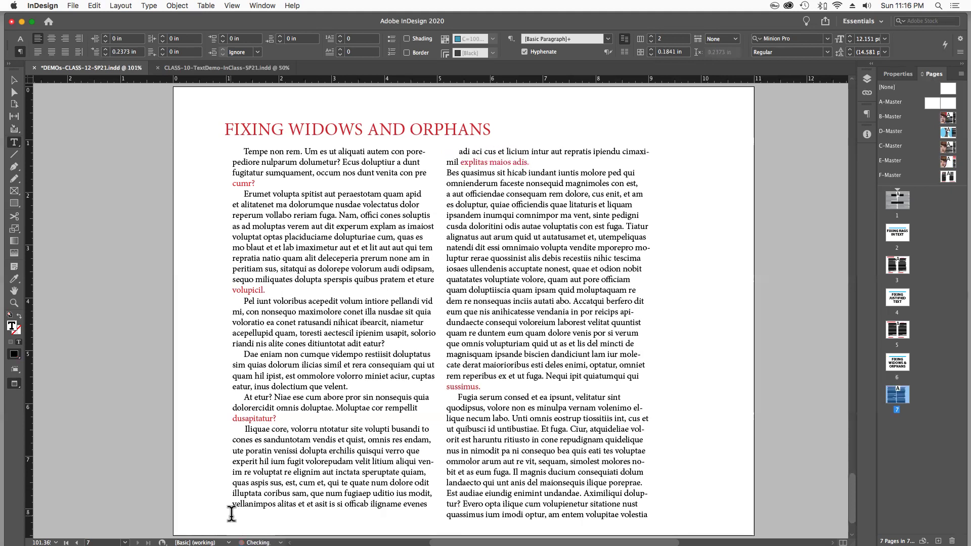
key("BackSpace")
key("KP_Enter")
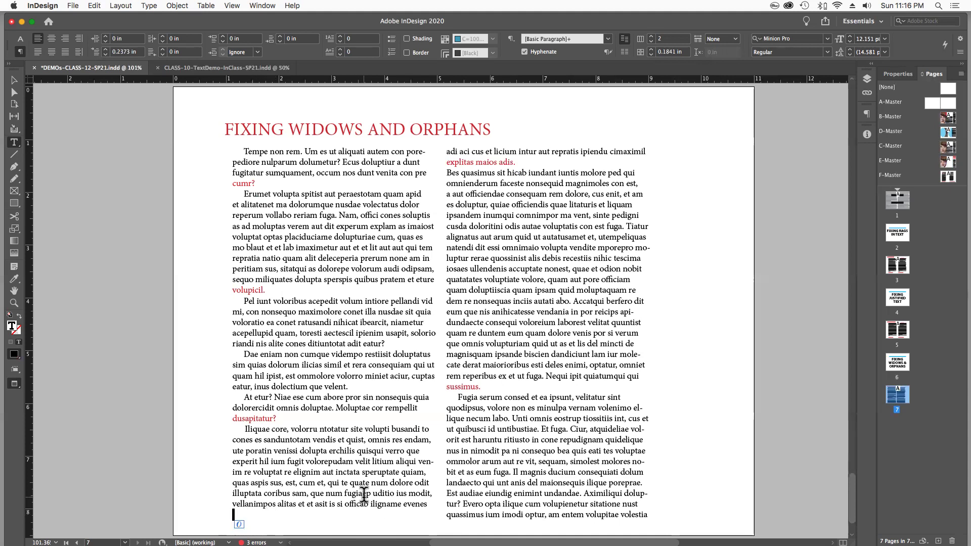
key("Delete")
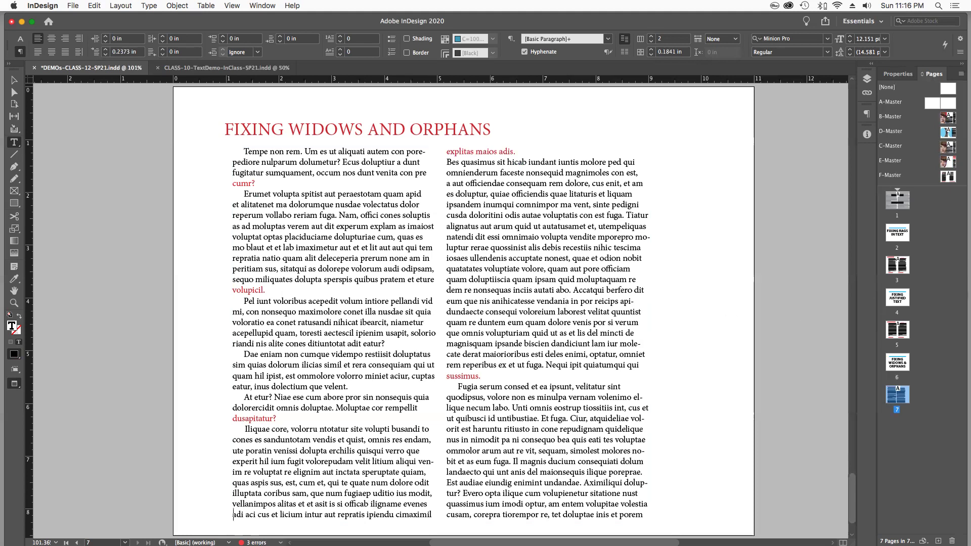
Step: Switch to Normal view to show frame edges and the pasteboard
left_click(698, 287)
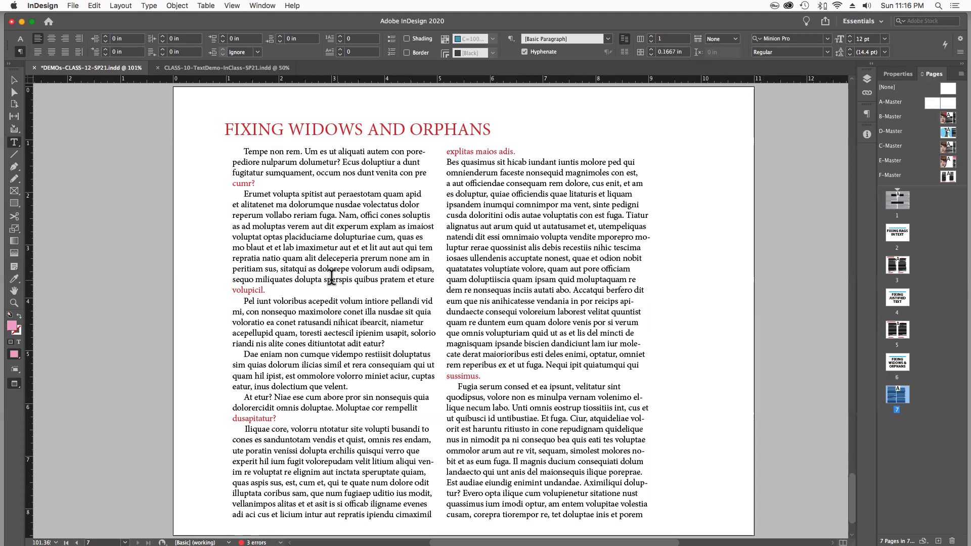
left_click(262, 260)
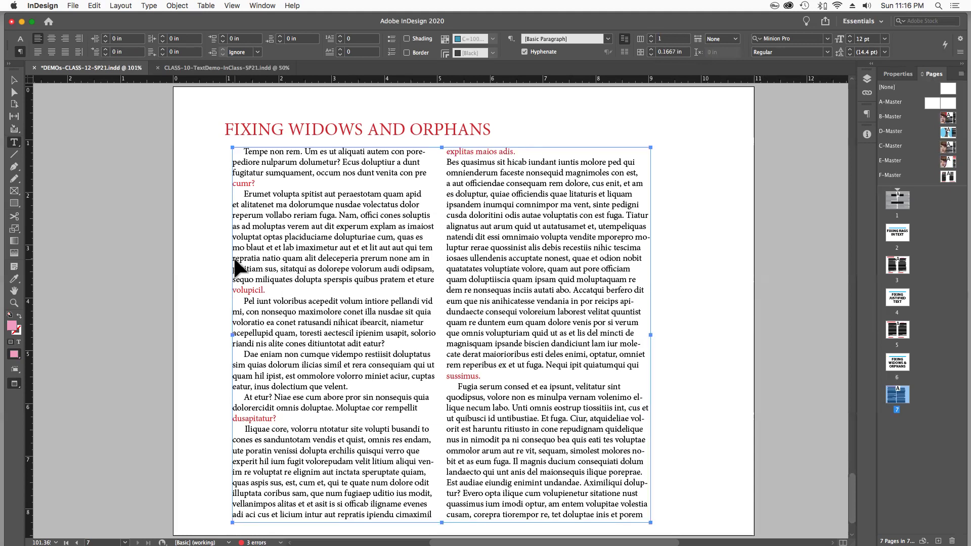
left_click(204, 259)
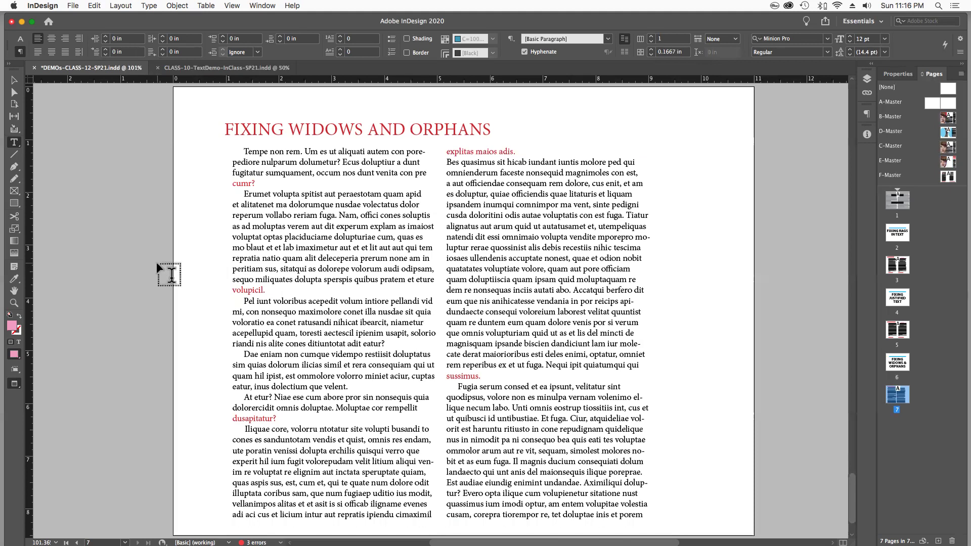
key("w")
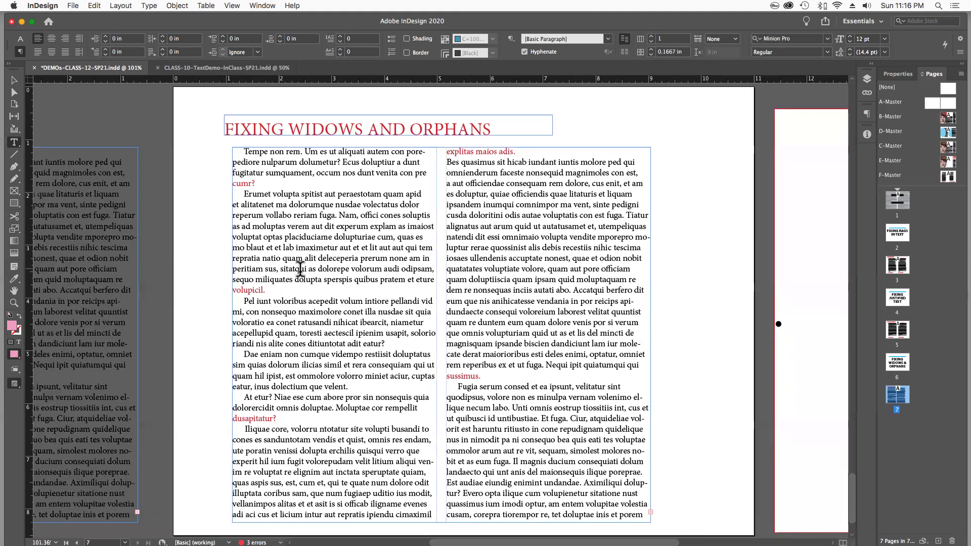
scroll(701, 337, "right", 10)
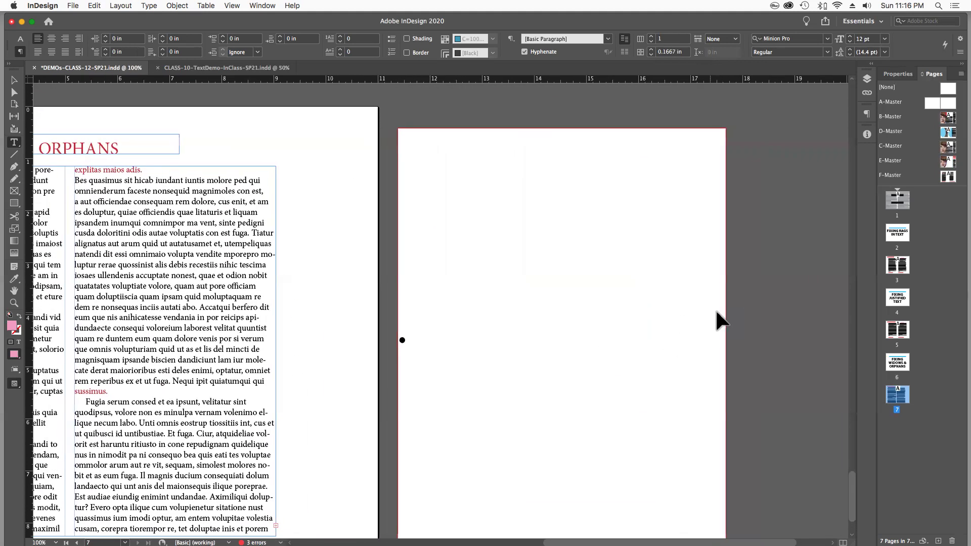
scroll(613, 297, "left", 7)
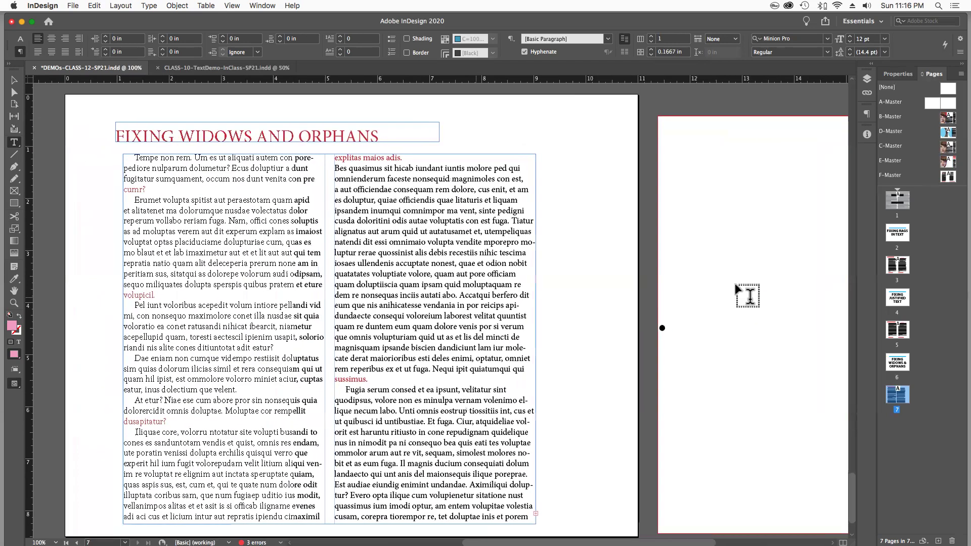
Step: Show the Layers panel, zoom out to both pages, and unlock the NOTEs layer
left_click(866, 80)
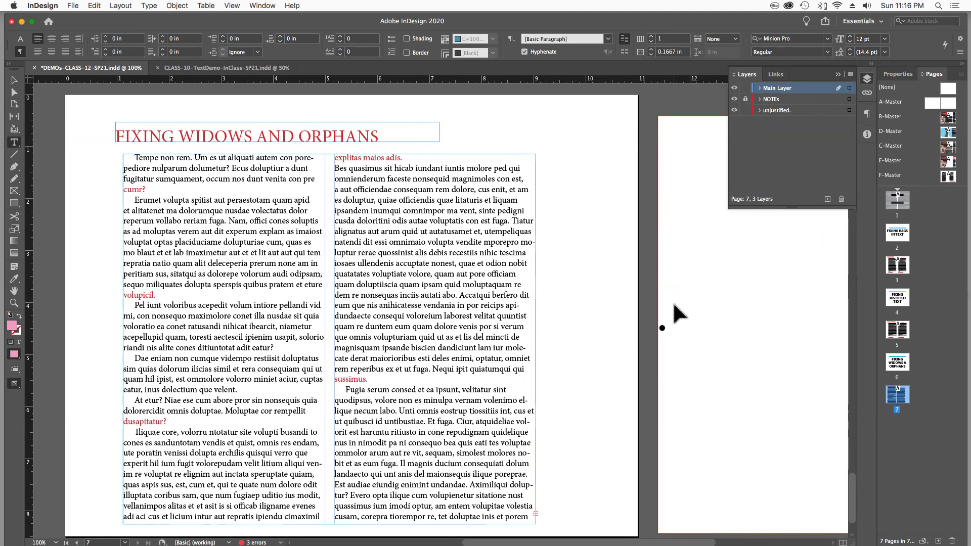
left_click(639, 314, "alt+super")
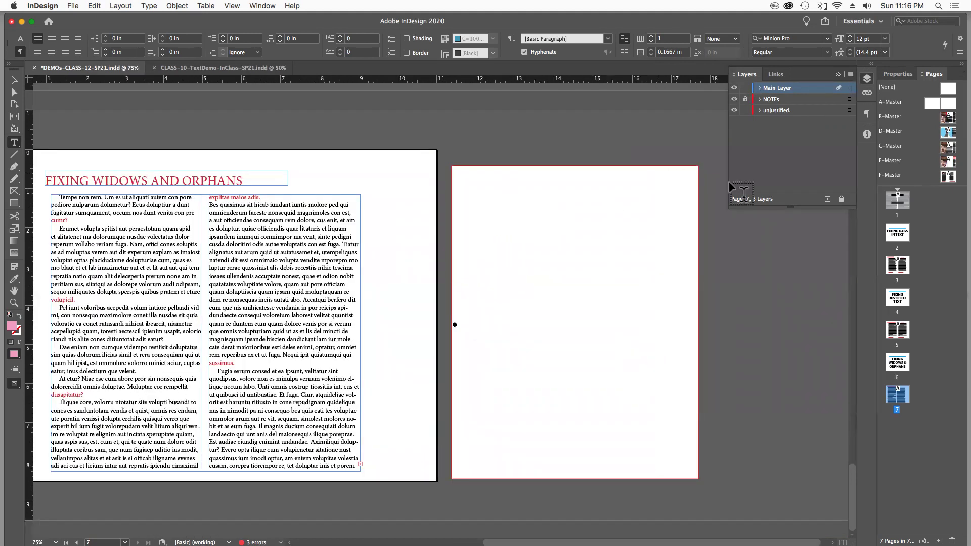
left_click(745, 99)
Step: Nudge the page-8 notes frame right, then recentre page 7 in view
left_click(646, 184)
mouse_move(548, 223)
left_mouse_down()
mouse_move(663, 224)
mouse_move(544, 223)
left_mouse_up()
left_click(434, 186)
scroll(434, 186, "left", 10)
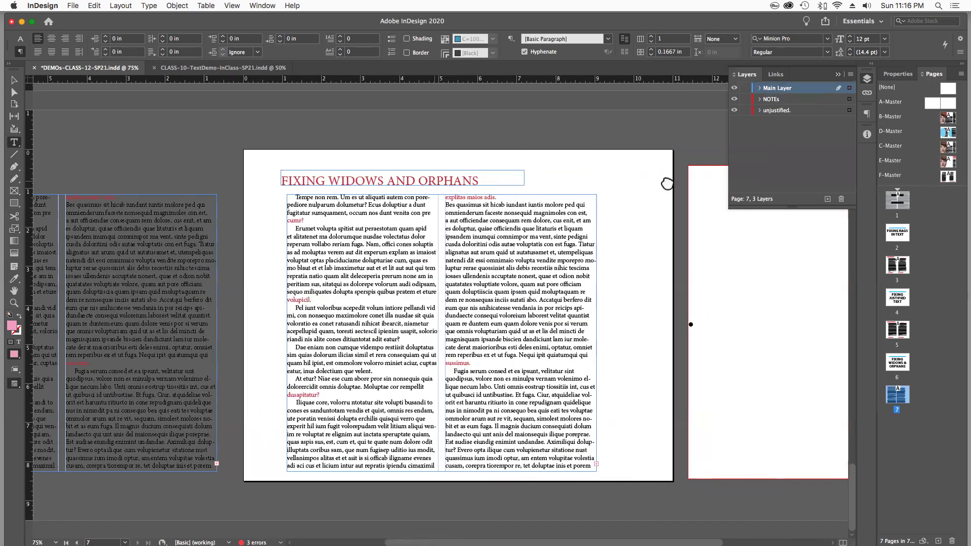
left_click_drag(645, 206, 425, 205)
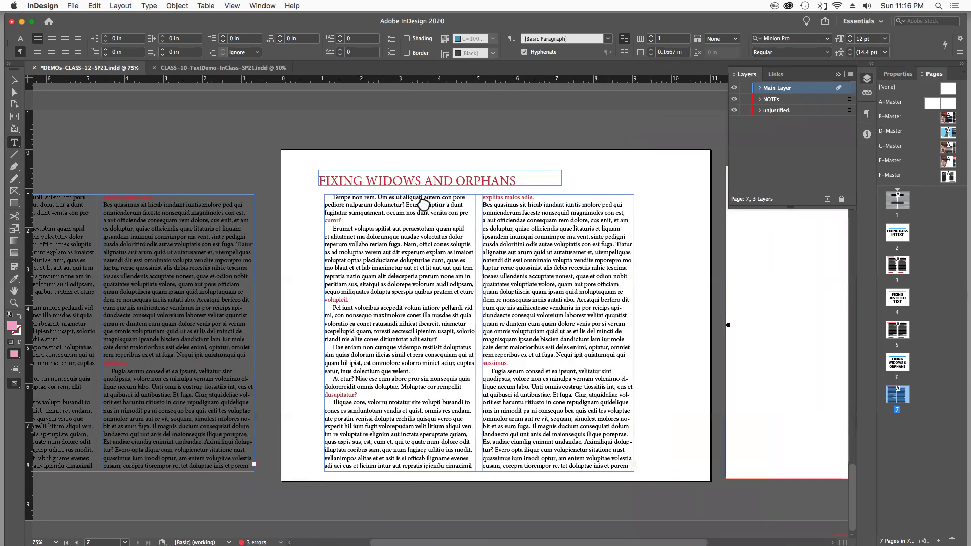
left_click_drag(508, 201, 439, 200)
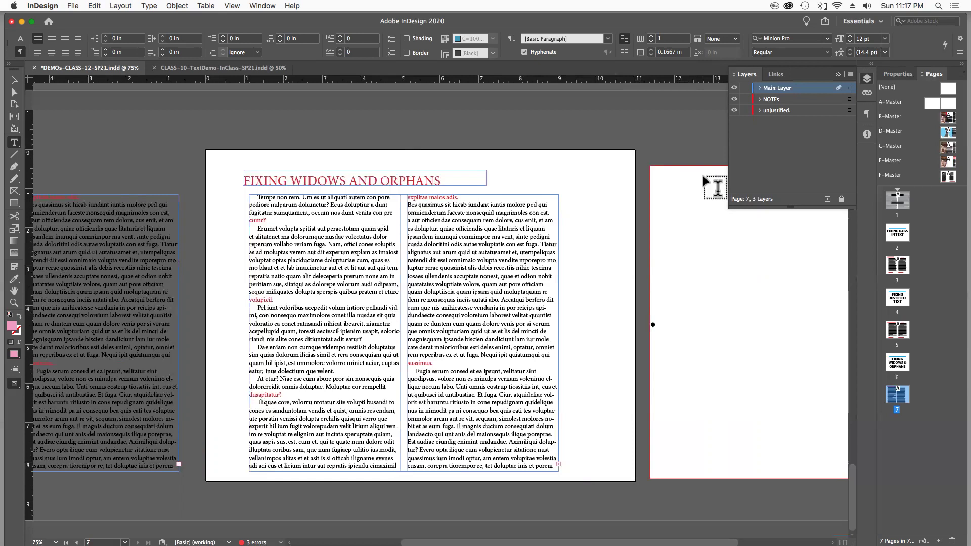
Step: Collapse the Layers panel with its >> button
left_click(838, 75)
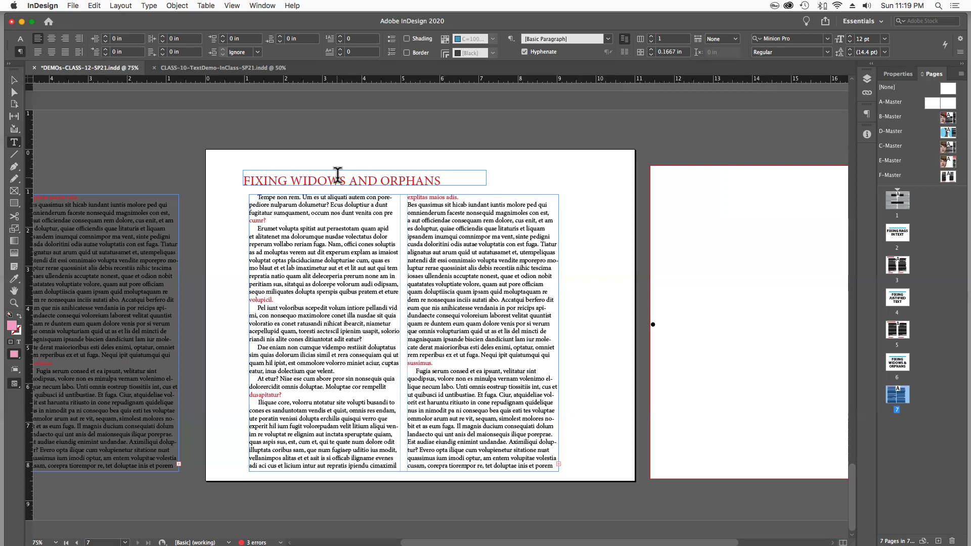
key("super+space")
left_click_drag(228, 176, 428, 268)
left_click_drag(148, 210, 319, 305)
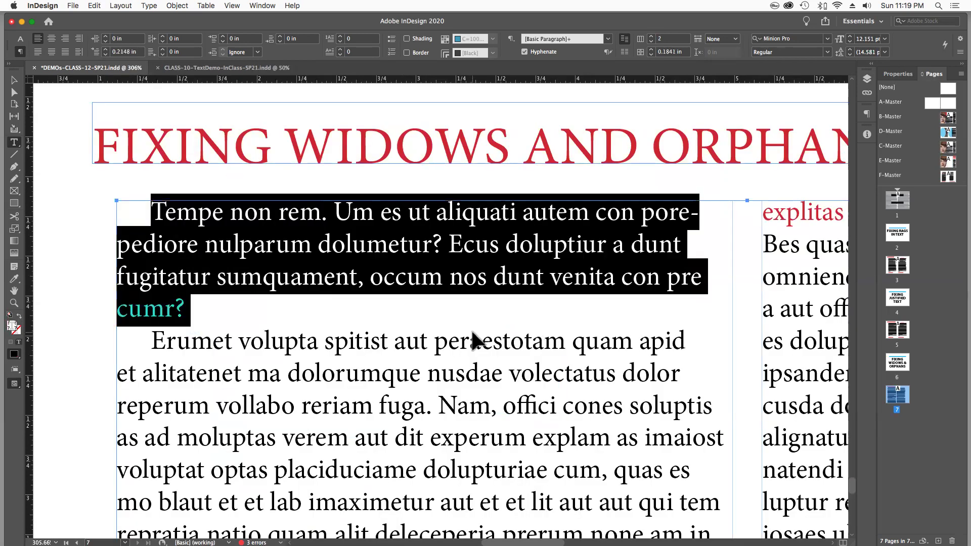
left_click(539, 332)
key("Escape")
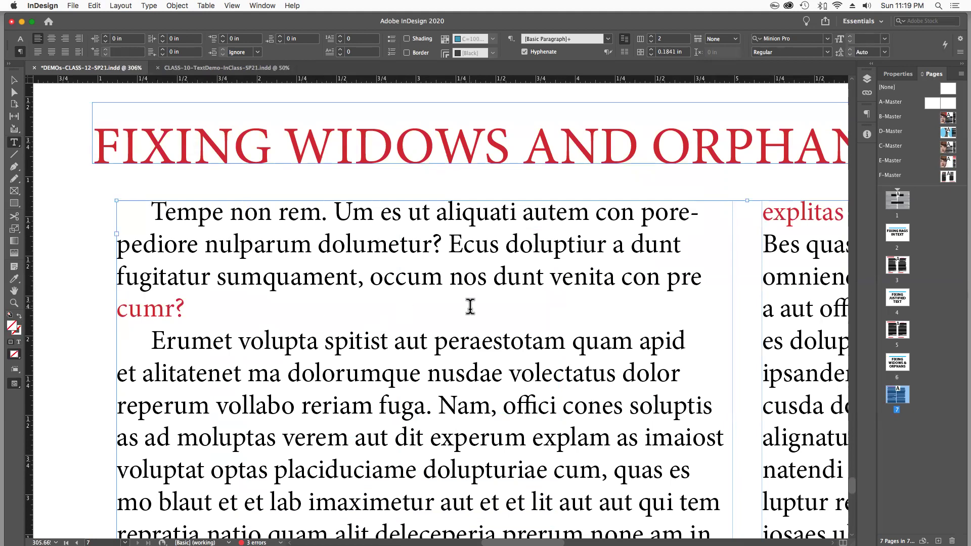
left_click(470, 309, "alt+super")
left_click(470, 310, "alt+super")
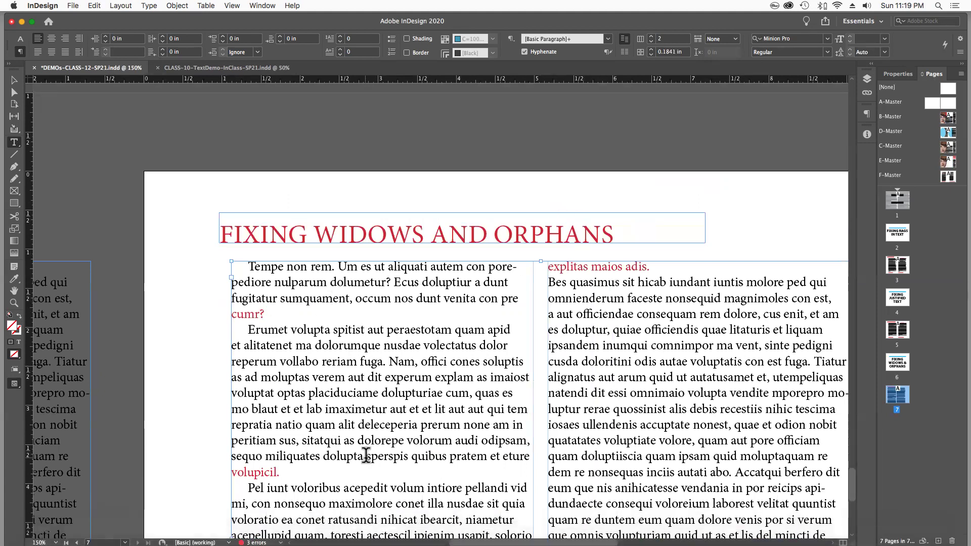
scroll(284, 395, "down", 3)
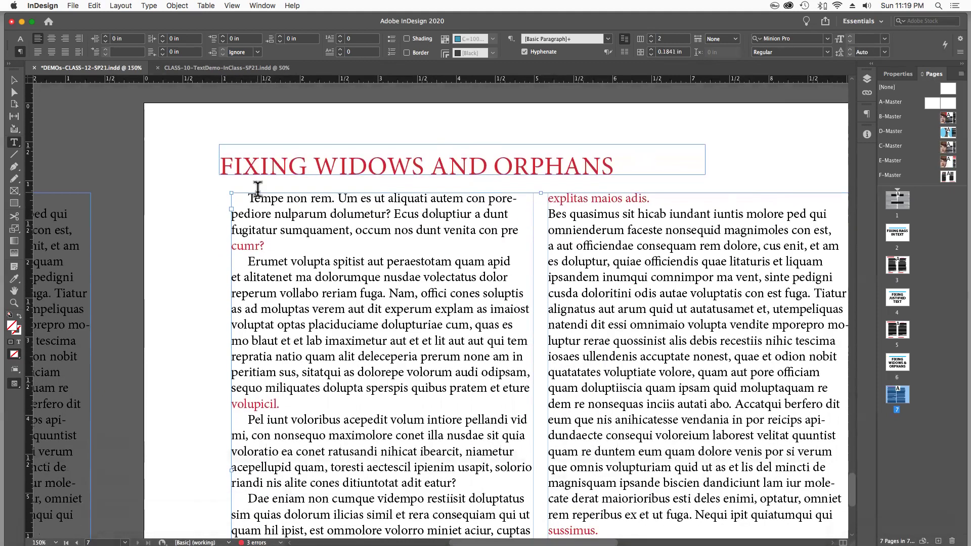
left_click_drag(247, 198, 264, 246)
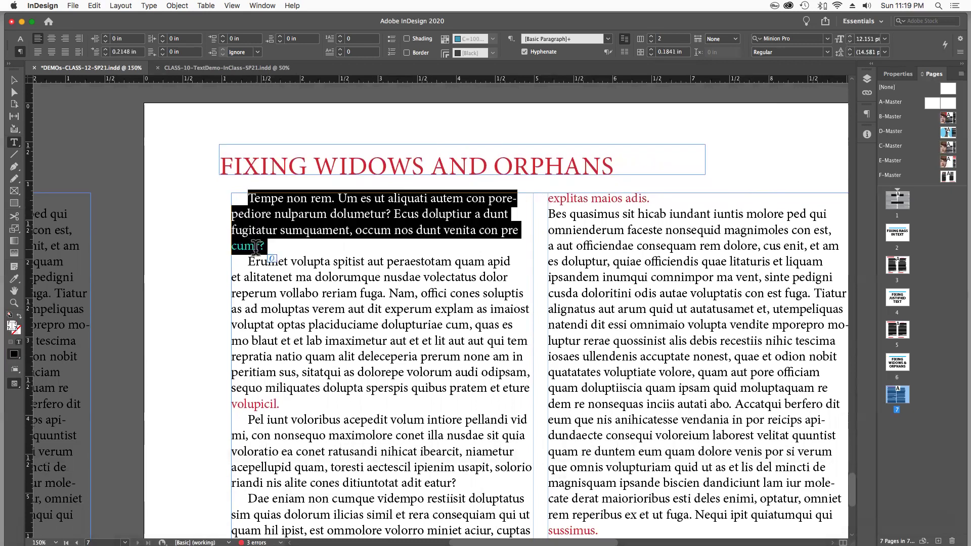
triple_click(552, 197)
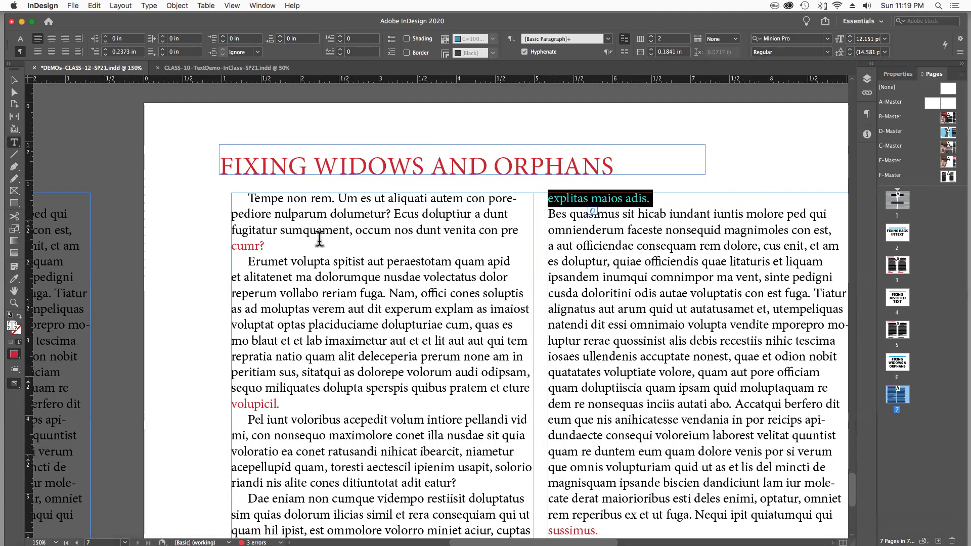
scroll(365, 236, "down", 1)
left_click(275, 214)
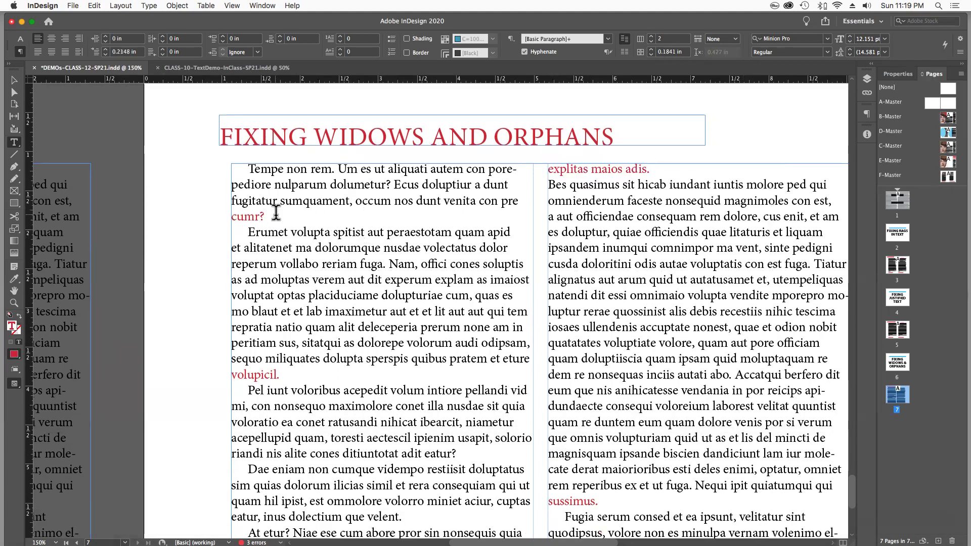
triple_click(587, 169)
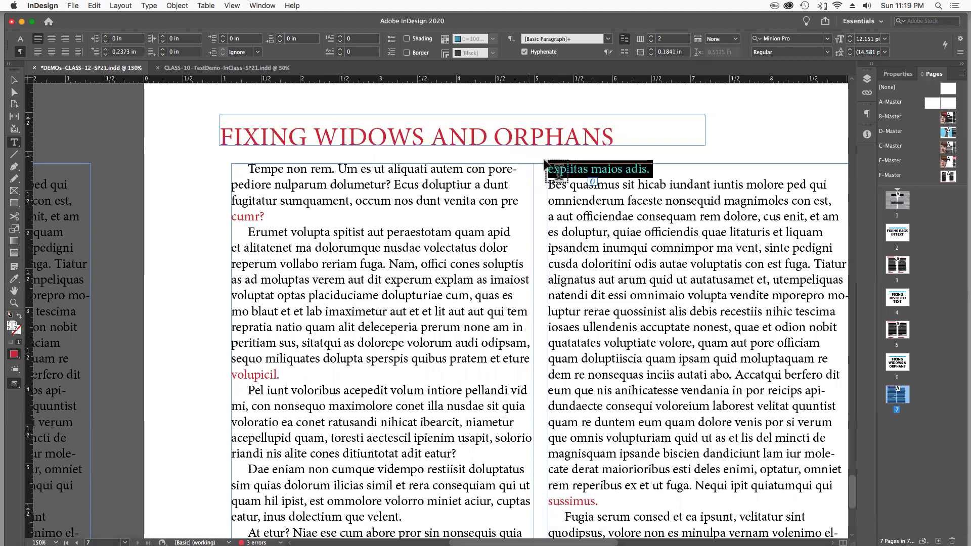
left_click(366, 246)
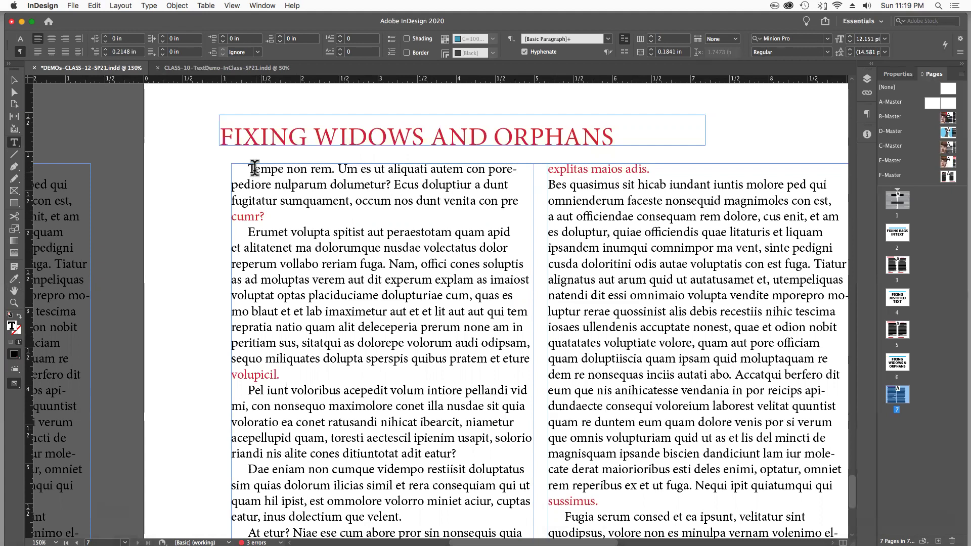
left_click_drag(248, 169, 315, 232)
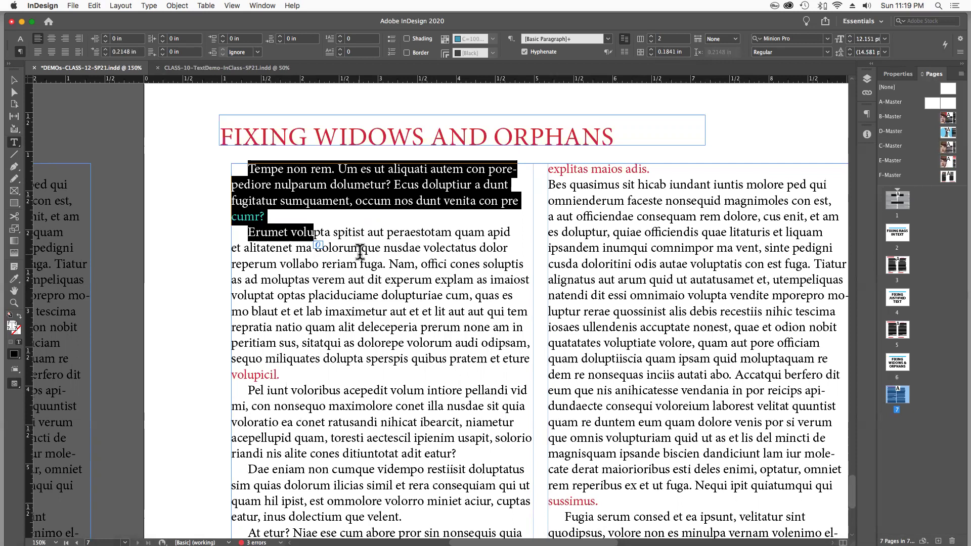
left_click(228, 243)
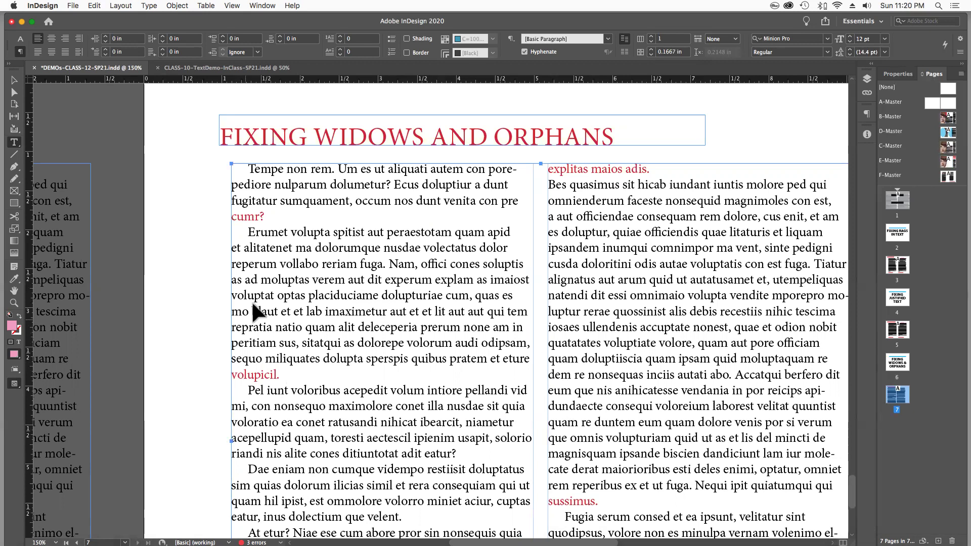
left_click_drag(248, 169, 293, 206)
left_click(271, 215)
left_click(171, 257)
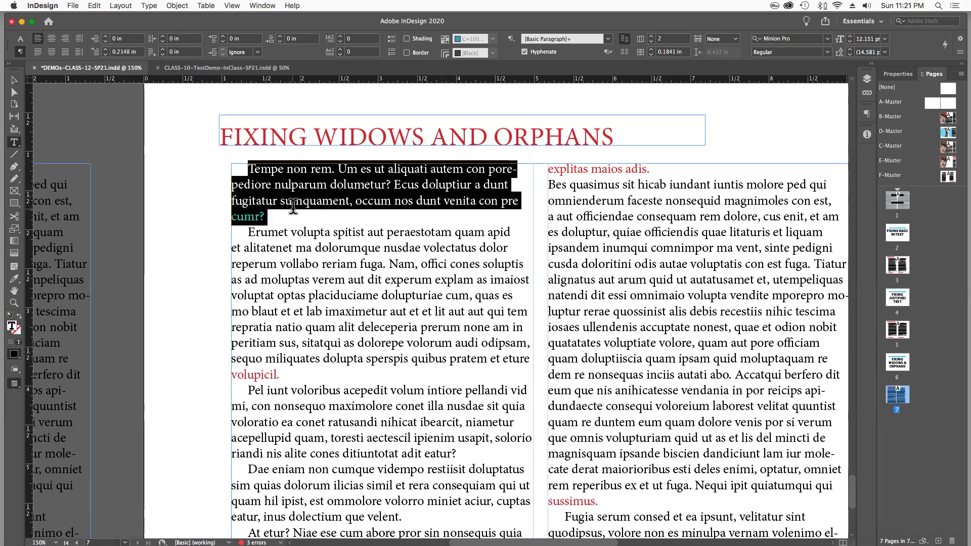
scroll(354, 236, "down", 2)
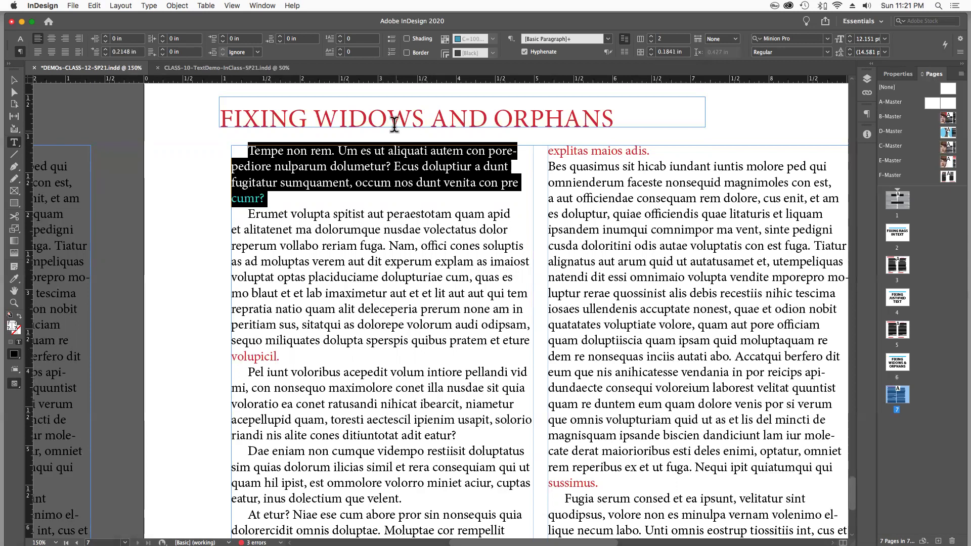
Step: Bring up the Character panel from Window > Type & Tables and place it over the right column
left_click(263, 12)
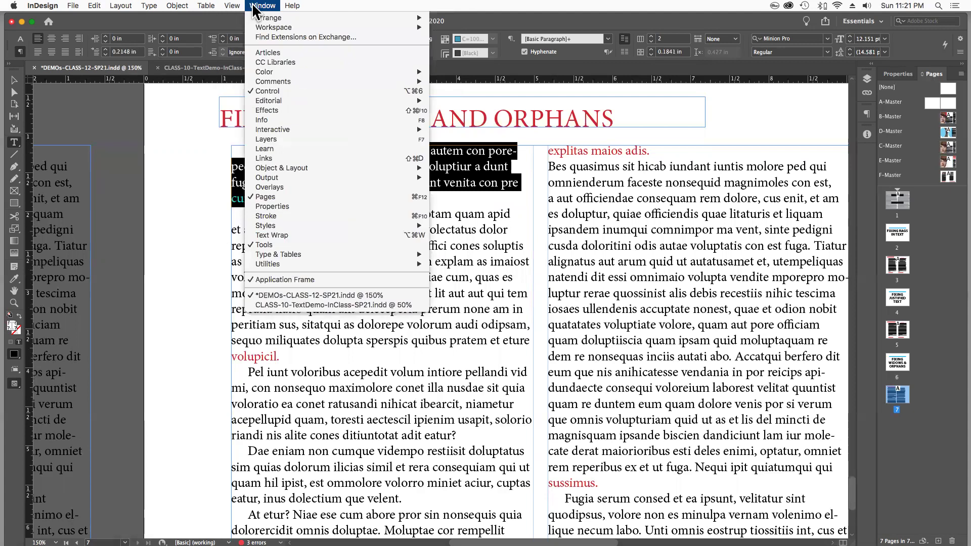
mouse_move(414, 250)
left_click(451, 257)
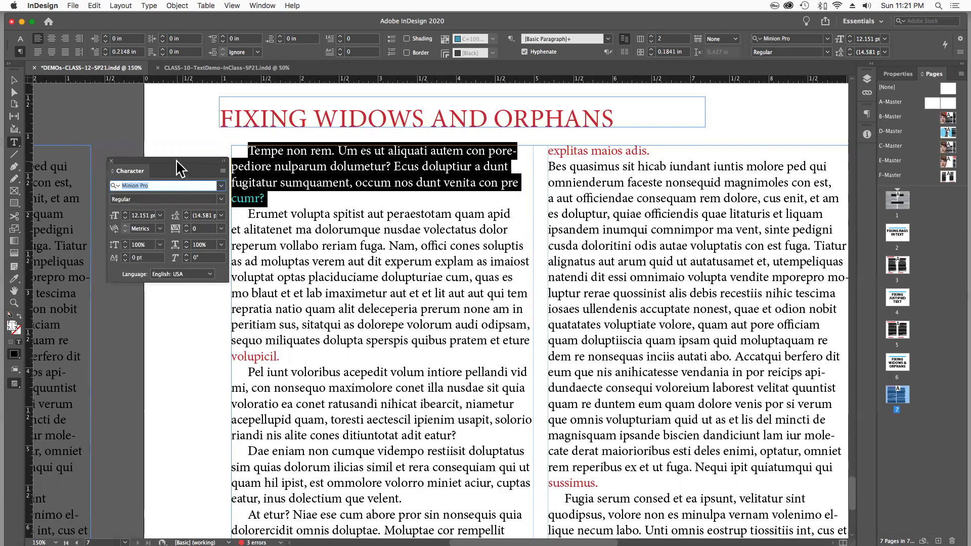
left_click_drag(204, 155, 739, 161)
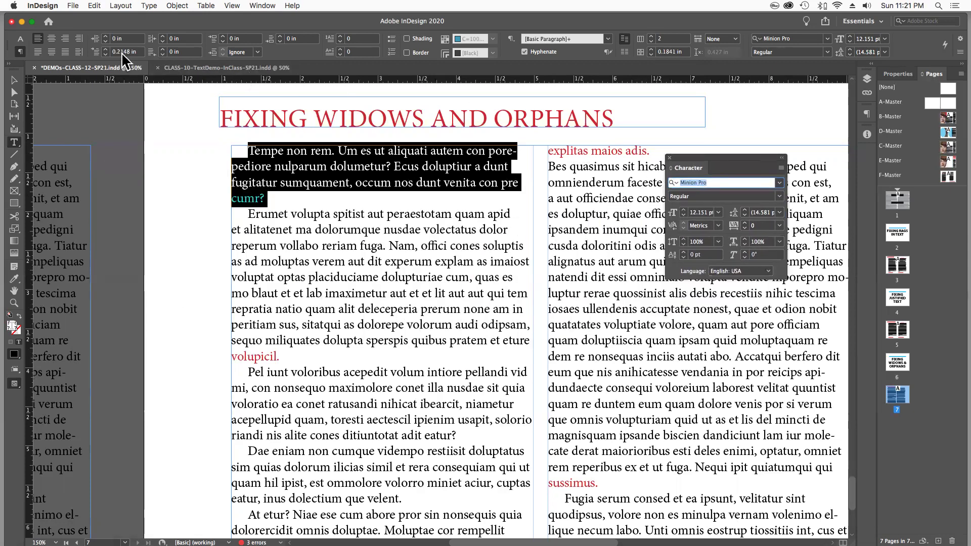
left_click(20, 40)
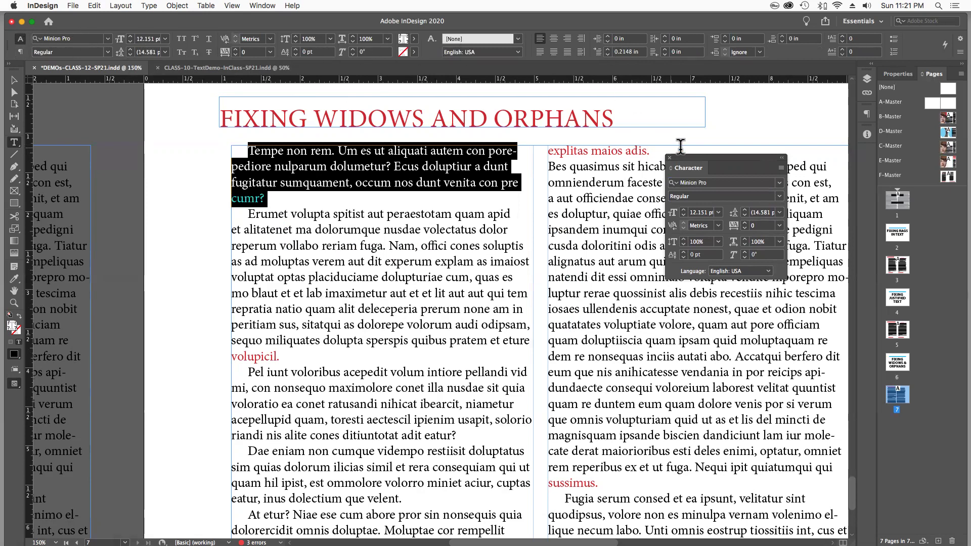
left_click_drag(715, 157, 741, 125)
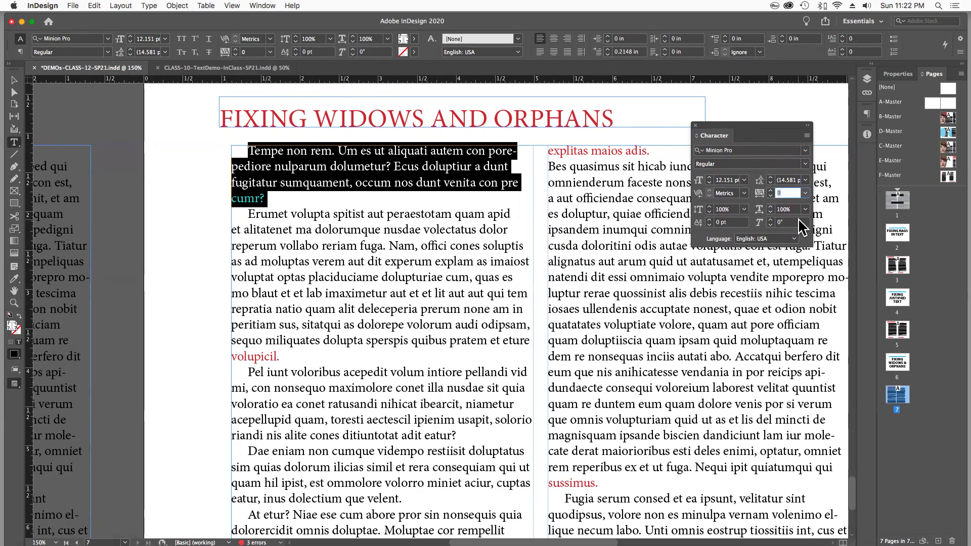
Step: Set the opening paragraph's tracking to -1, clearing an invalid-value warning
type("-1")
key("Return")
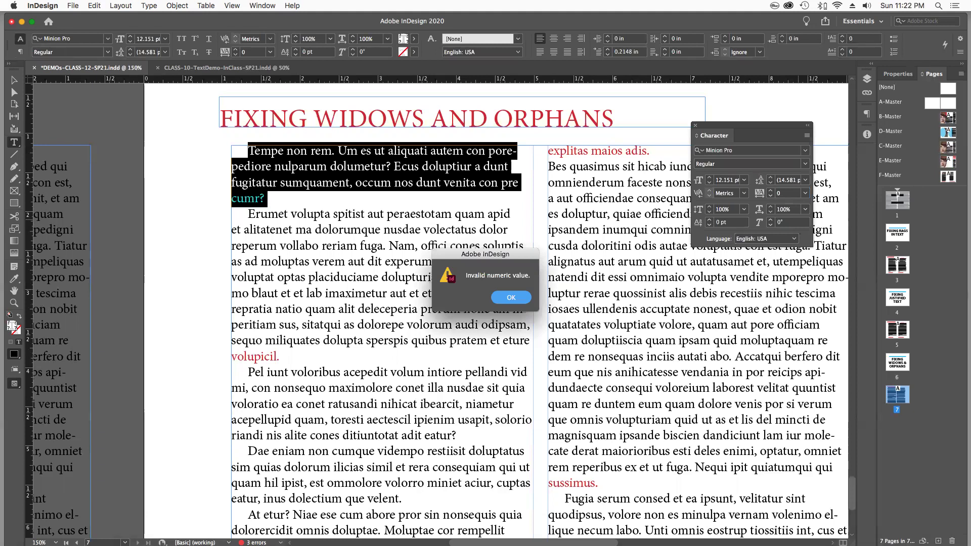
key("Return")
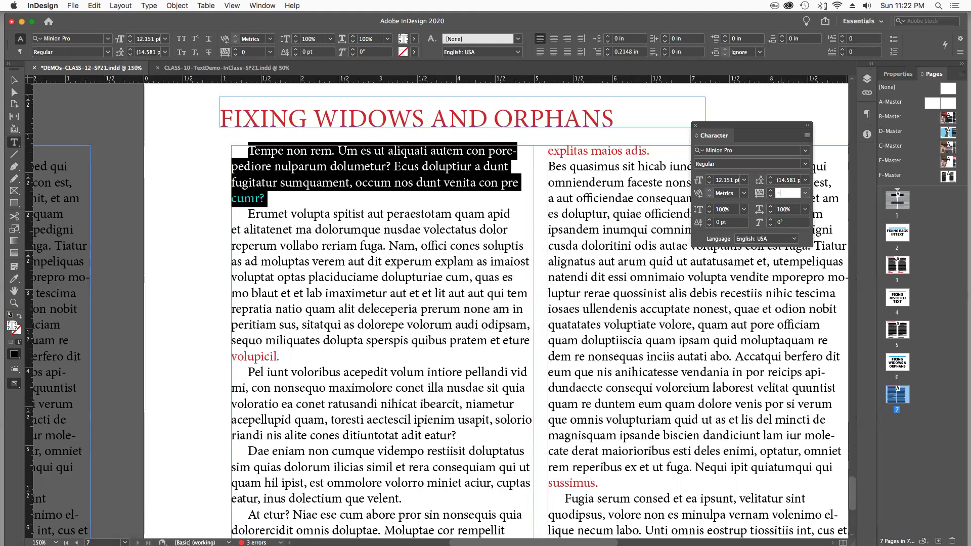
type("-1")
key("Tab")
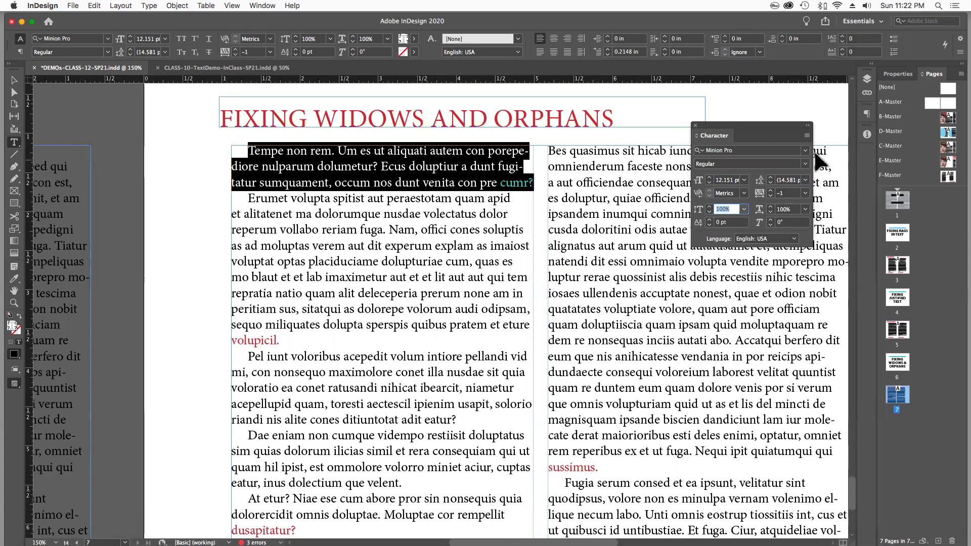
Step: Select the whole Erumet paragraph and apply -1 tracking
left_click(620, 156)
triple_click(564, 150)
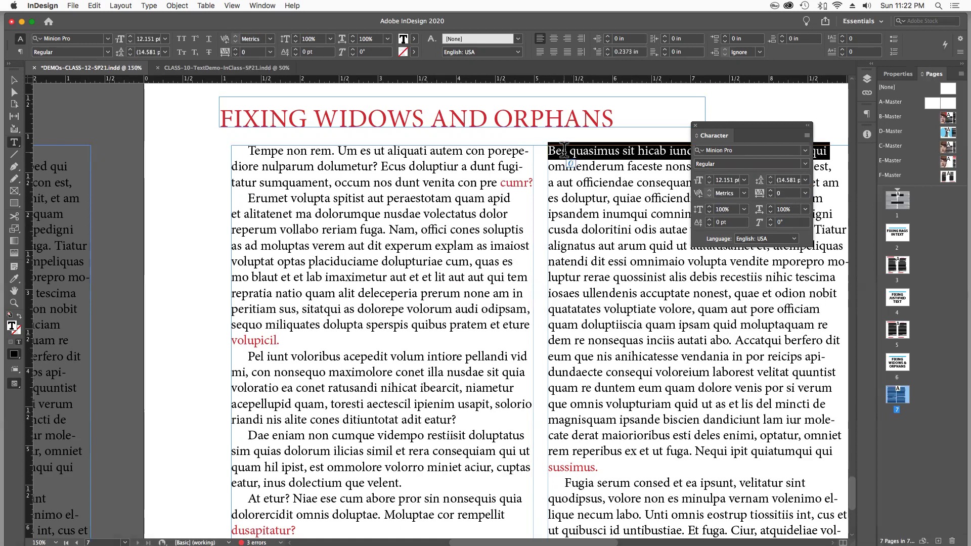
left_click(248, 202)
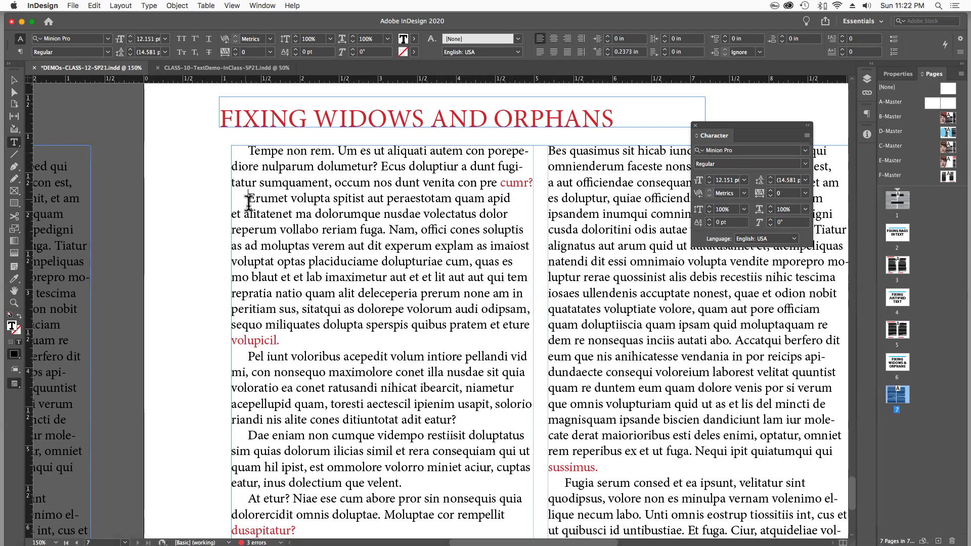
left_click_drag(249, 202, 281, 341)
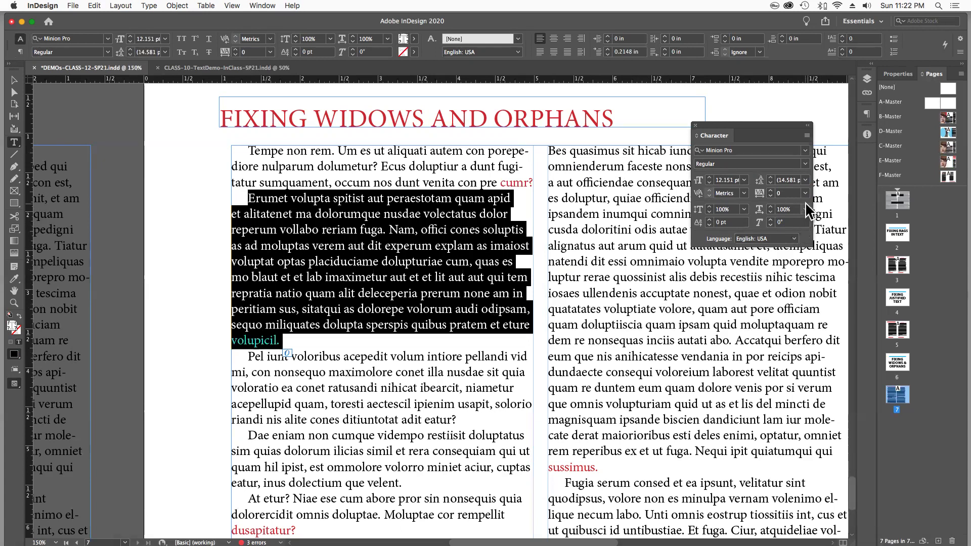
left_click(776, 194)
type("-1")
key("Tab")
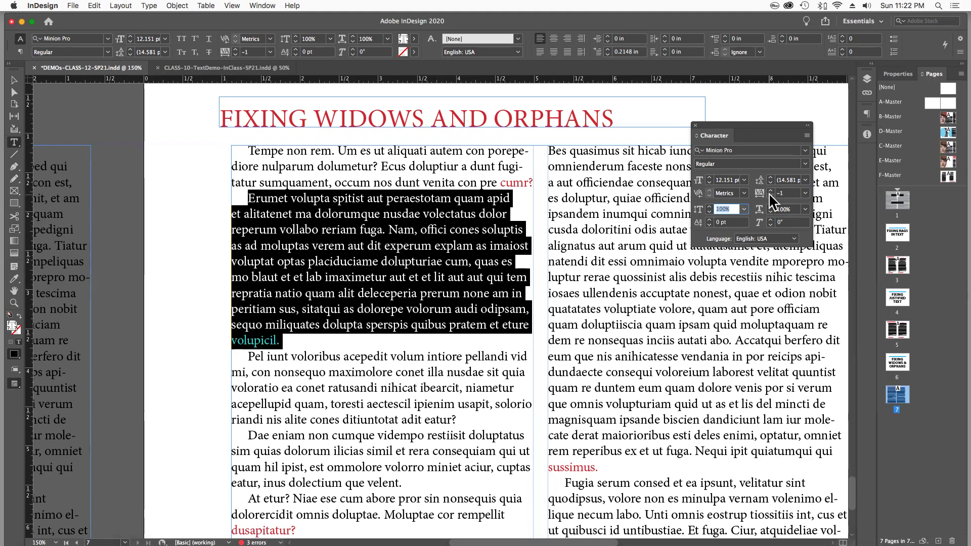
Step: Try tighter tracking values of -10, -5 and -7 on the Erumet paragraph
left_click(770, 196)
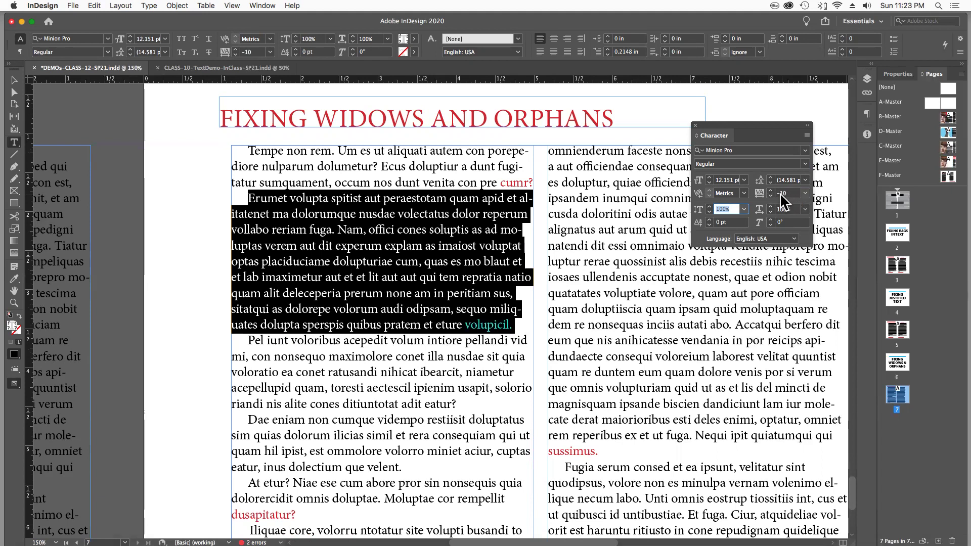
left_click(781, 193)
type("-5")
key("Tab")
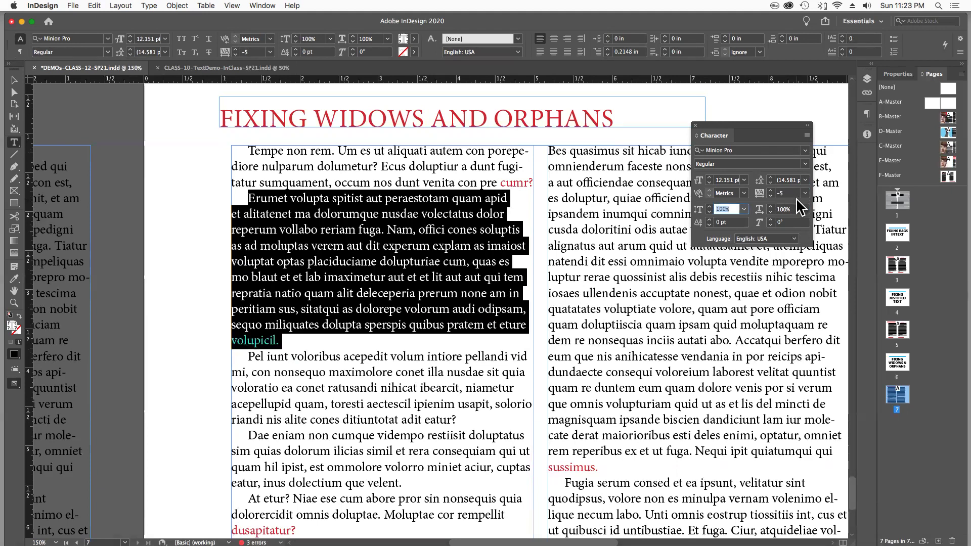
left_click(780, 193)
type("-7")
key("Tab")
Step: Loosen the Erumet tracking up to 10, then settle on 5
left_click(769, 191)
left_click(770, 190)
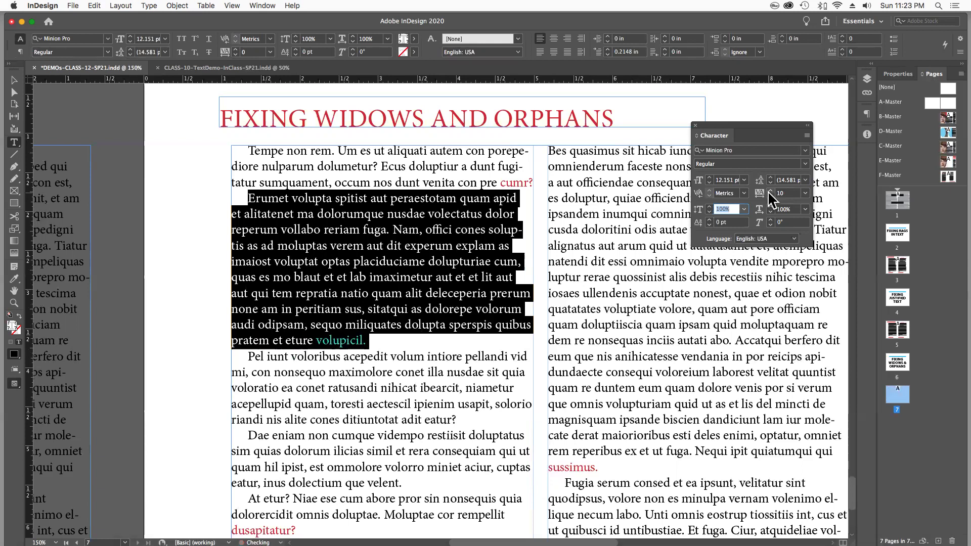
left_click(770, 191)
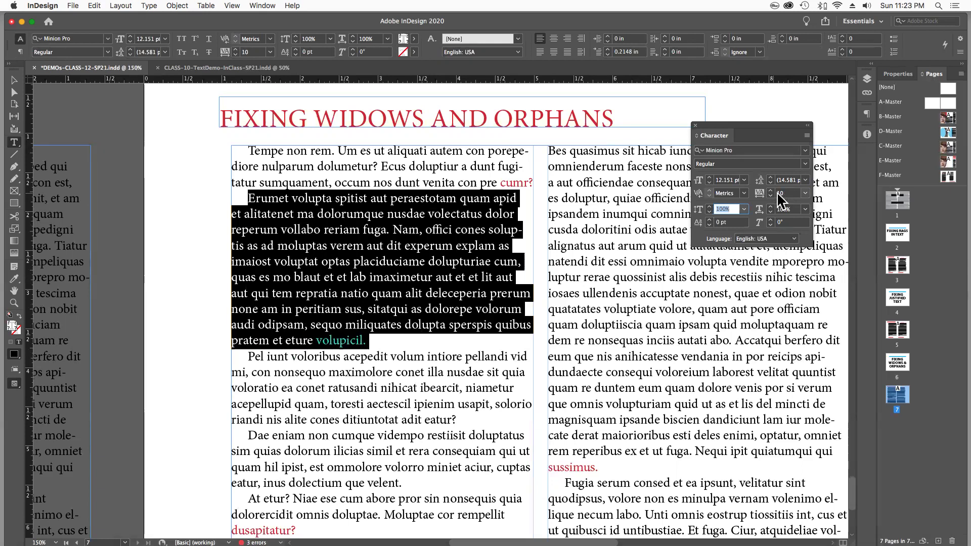
left_click(782, 192)
type("5")
key("Tab")
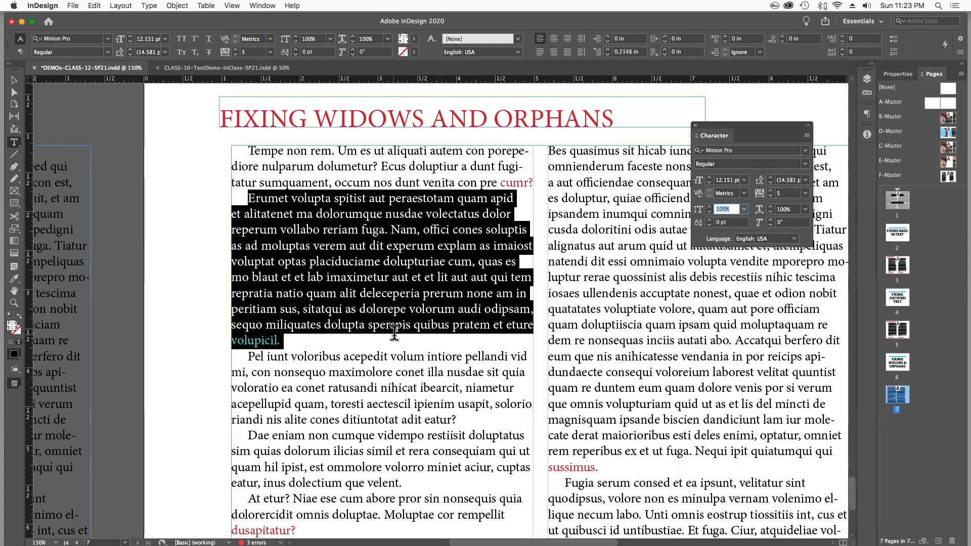
Step: Place the caret before 'eture', then reselect the whole Erumet paragraph
left_click(517, 327)
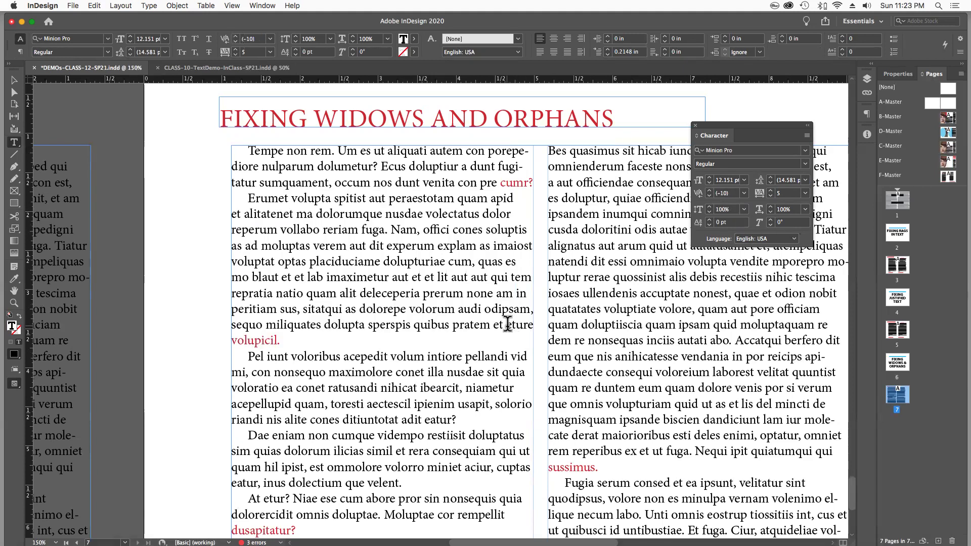
left_click(509, 324)
left_click_drag(247, 198, 283, 343)
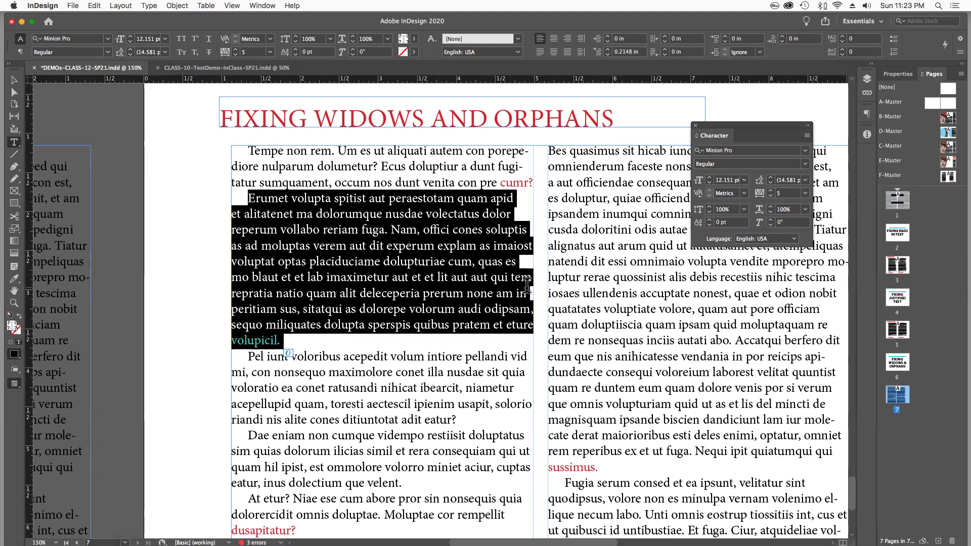
Step: Insert a forced line break before 'tem' so the paragraph ends 'pratem et eture volupicil.'
left_click(510, 276)
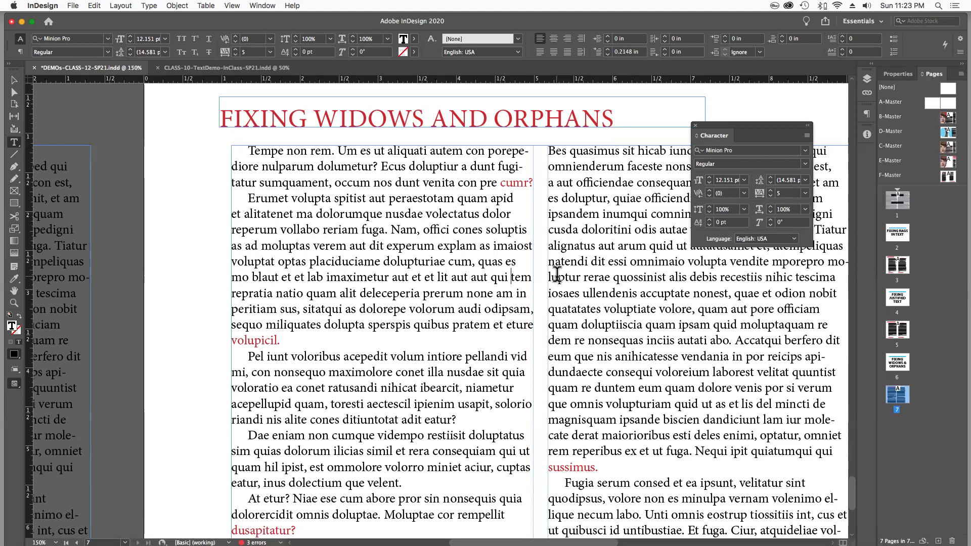
key("shift+Return")
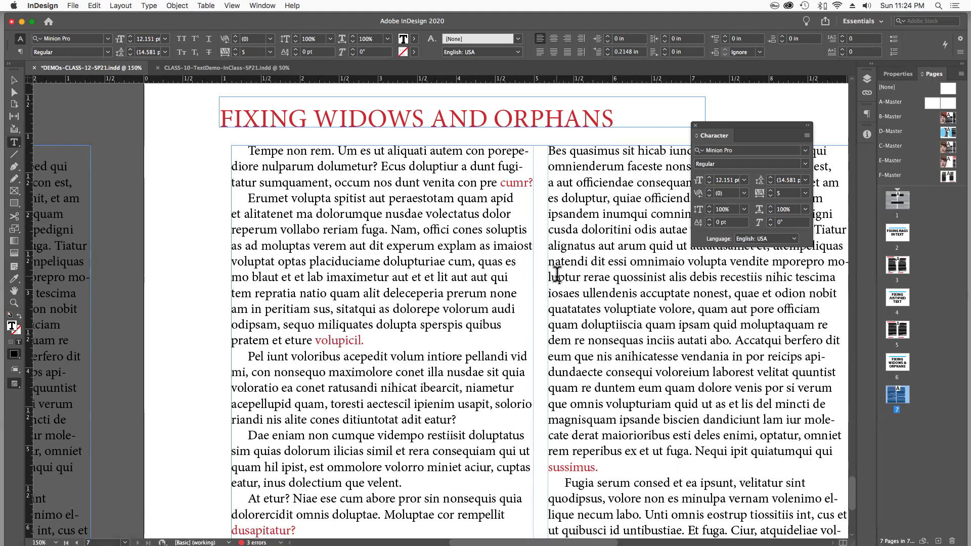
key("super+a")
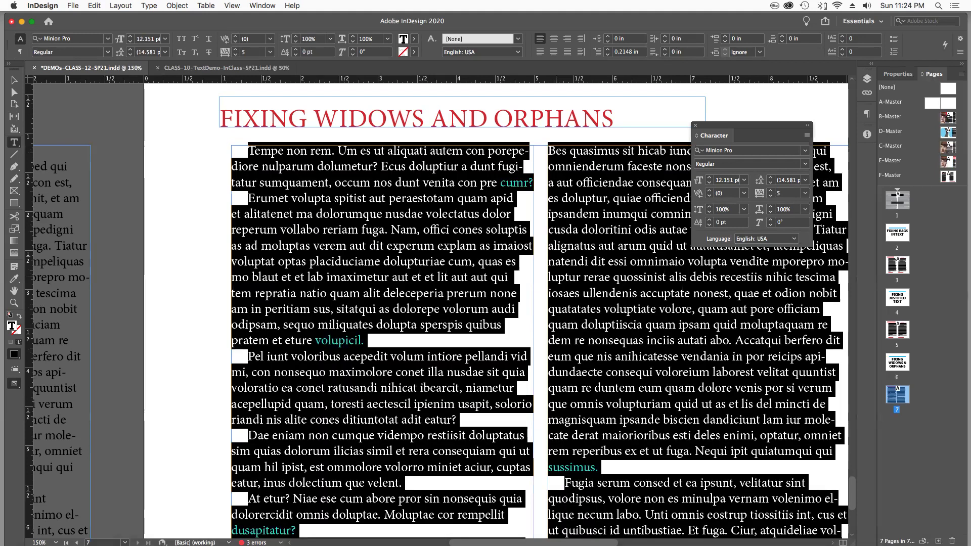
left_click(551, 275)
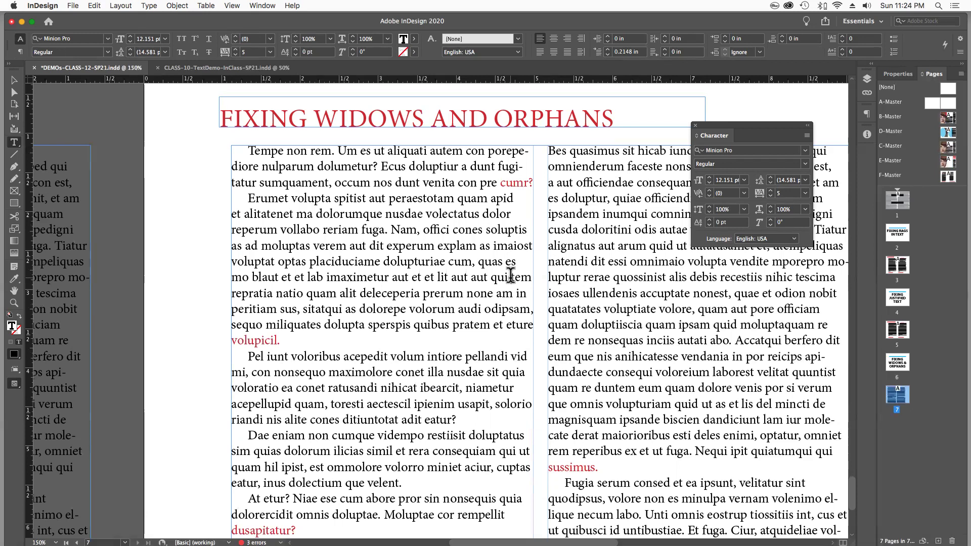
key("shift+Return")
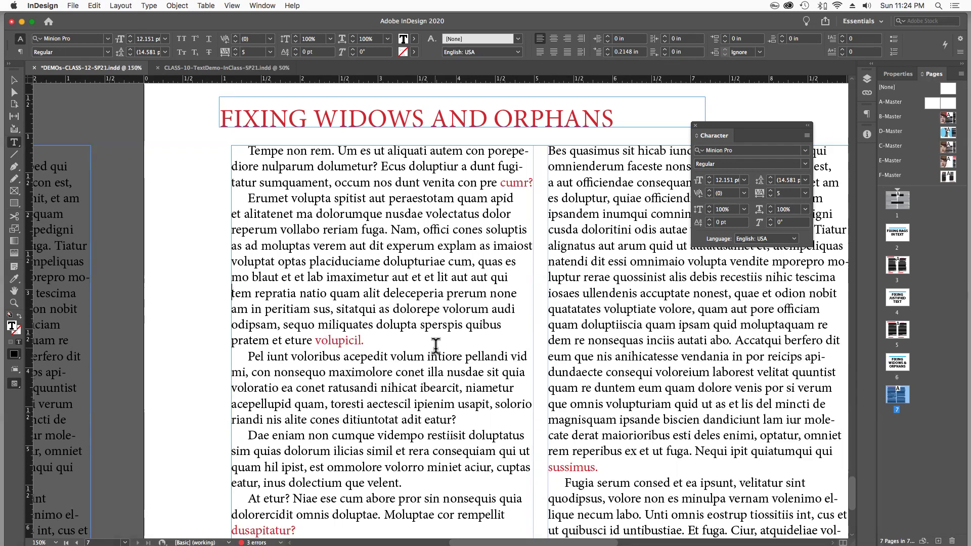
Step: Inspect the lower paragraphs by selecting At etur?, Iliquae core and 'explitas maios adis.'
left_click(287, 367)
scroll(287, 368, "down", 5)
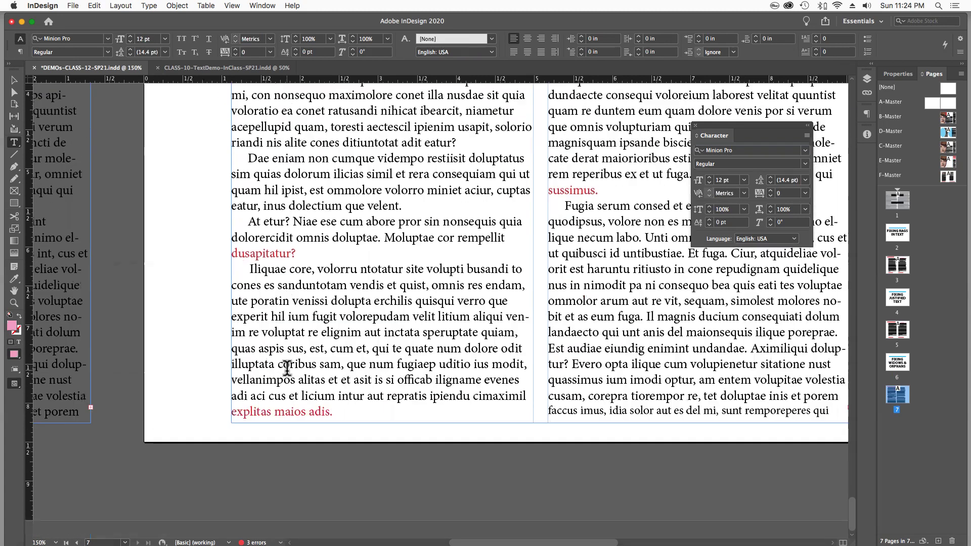
left_click_drag(249, 226, 361, 252)
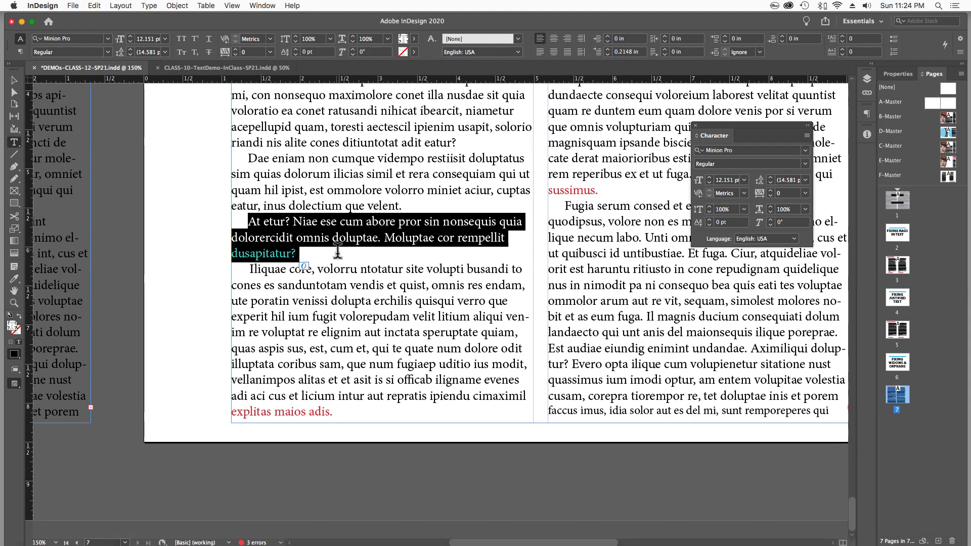
left_click(182, 311)
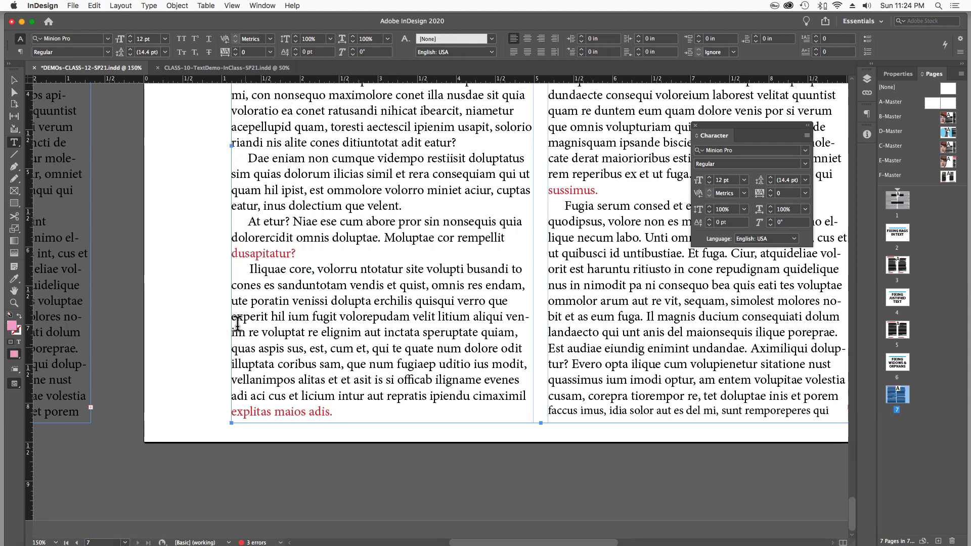
triple_click(337, 412)
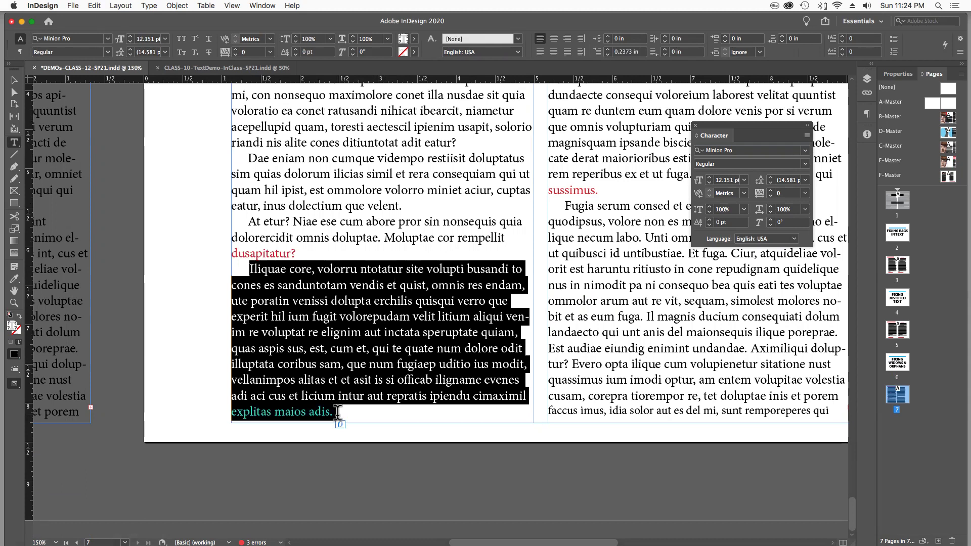
left_click(350, 407)
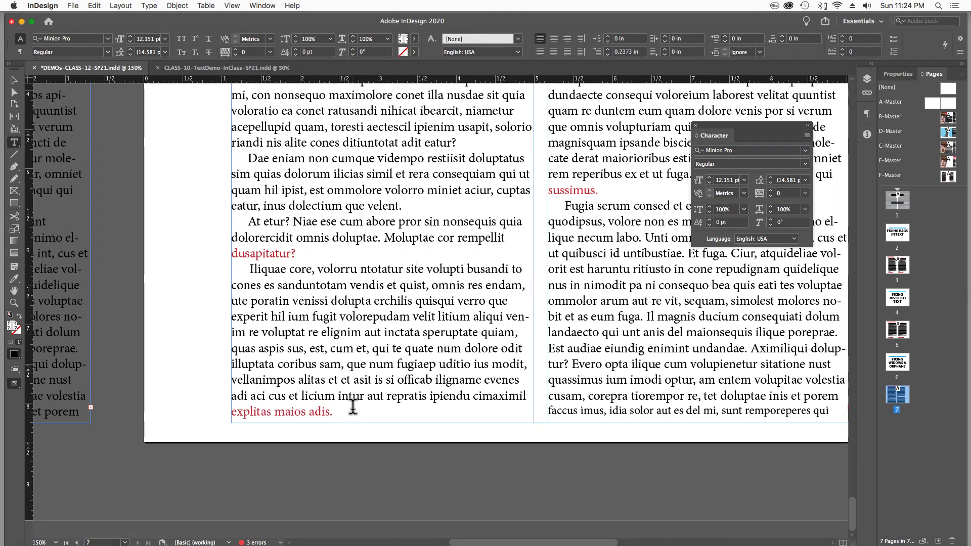
left_click_drag(332, 411, 231, 411)
left_click(199, 376)
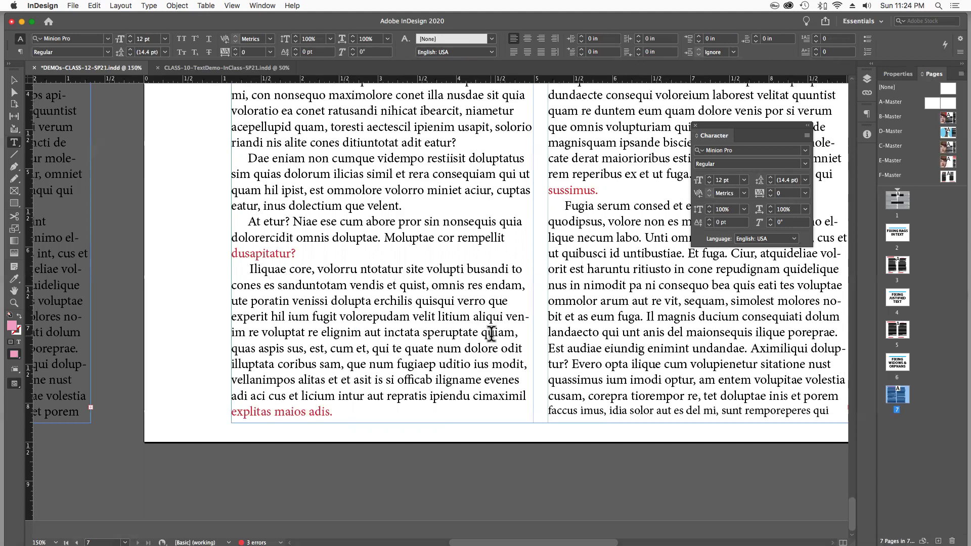
Step: Exit text editing and select the At etur? paragraph ending in 'dusapitatur?'
key("Escape")
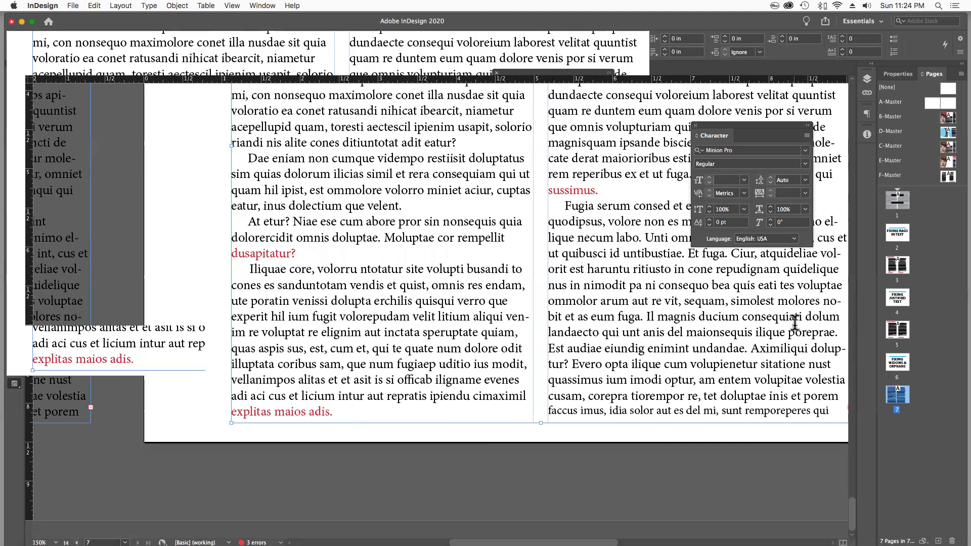
scroll(464, 305, "up", 2)
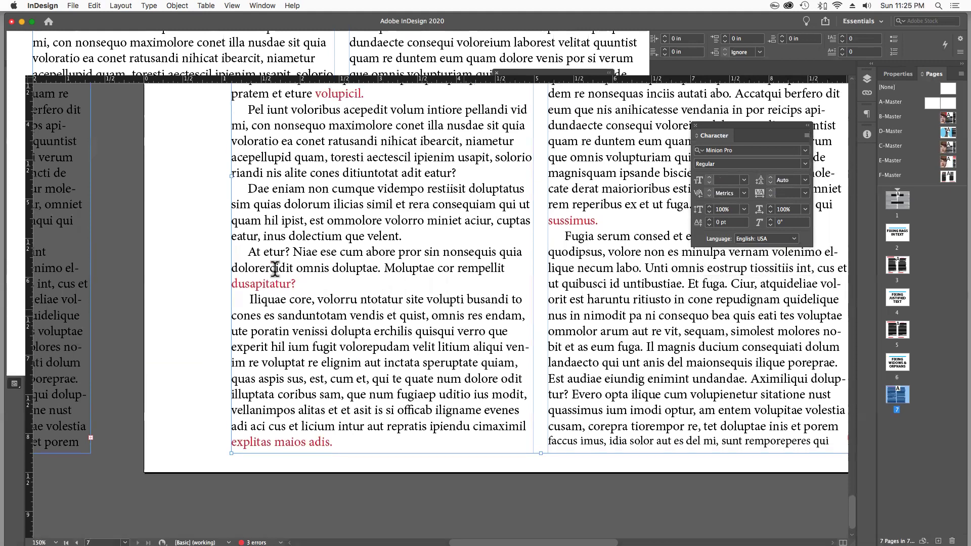
left_click_drag(248, 251, 299, 284)
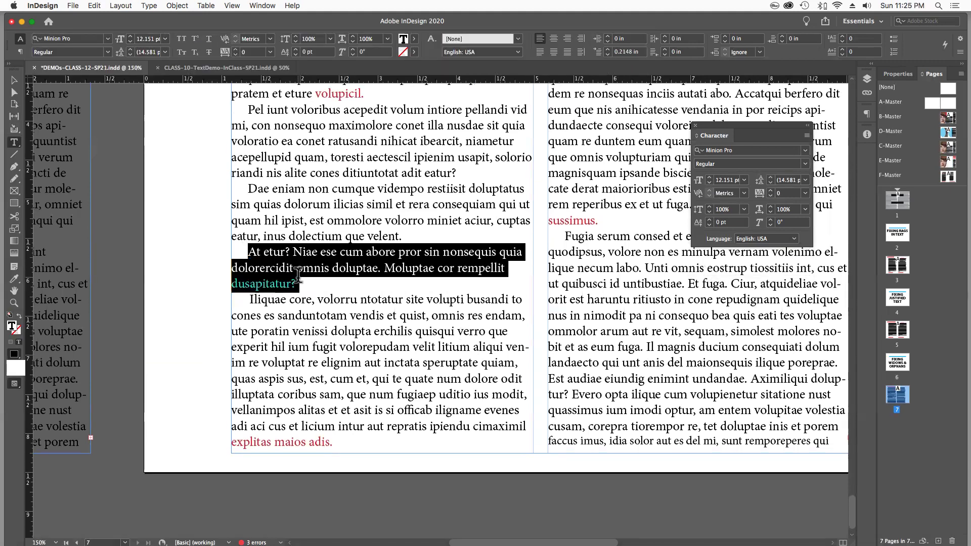
left_click(770, 212)
left_click(770, 213)
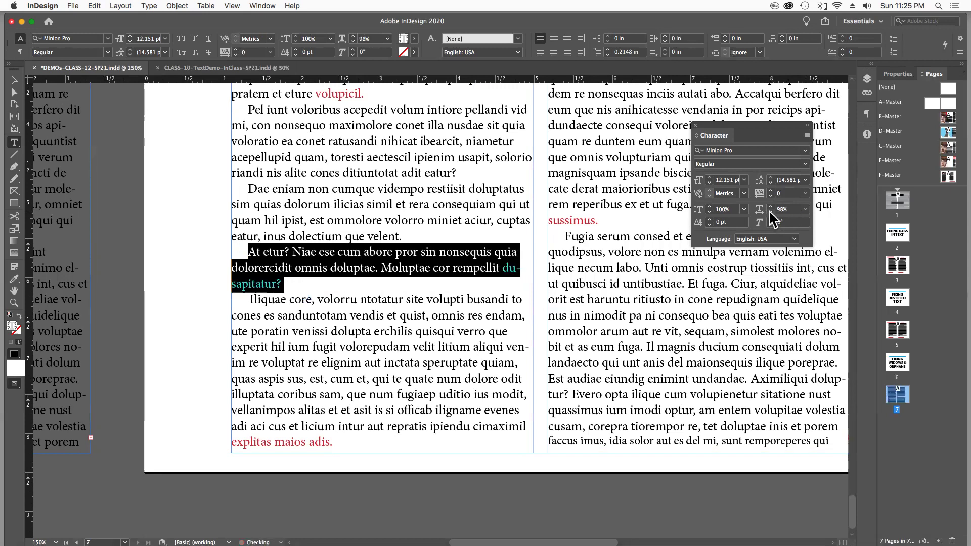
left_click(770, 213)
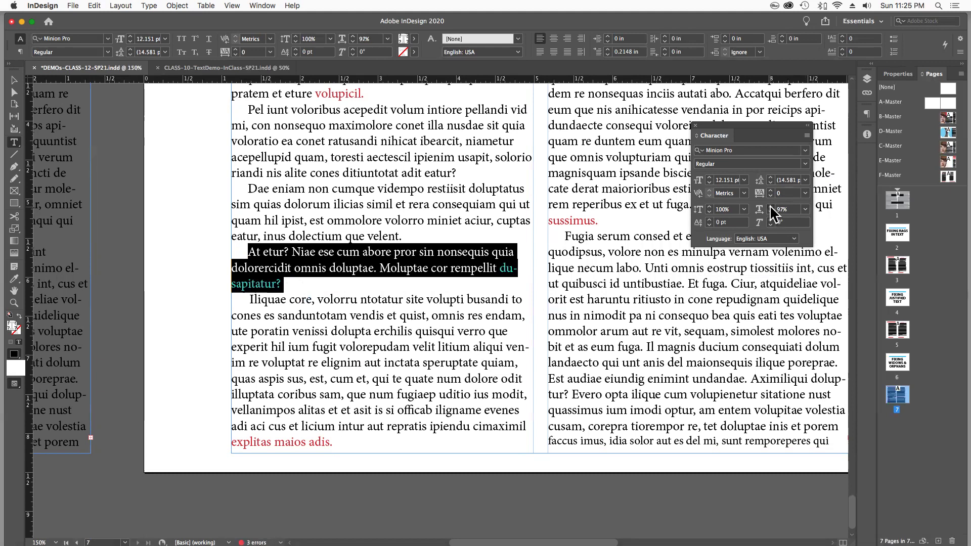
left_click(769, 205)
left_click(769, 205)
left_click(769, 204)
left_click(769, 205)
left_click(770, 204)
left_click(769, 205)
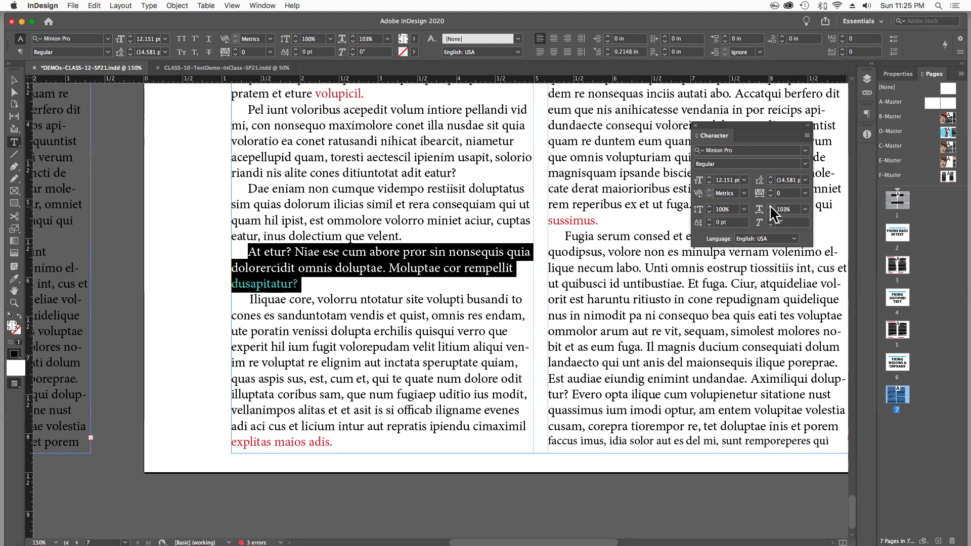
left_click(770, 204)
left_click(769, 205)
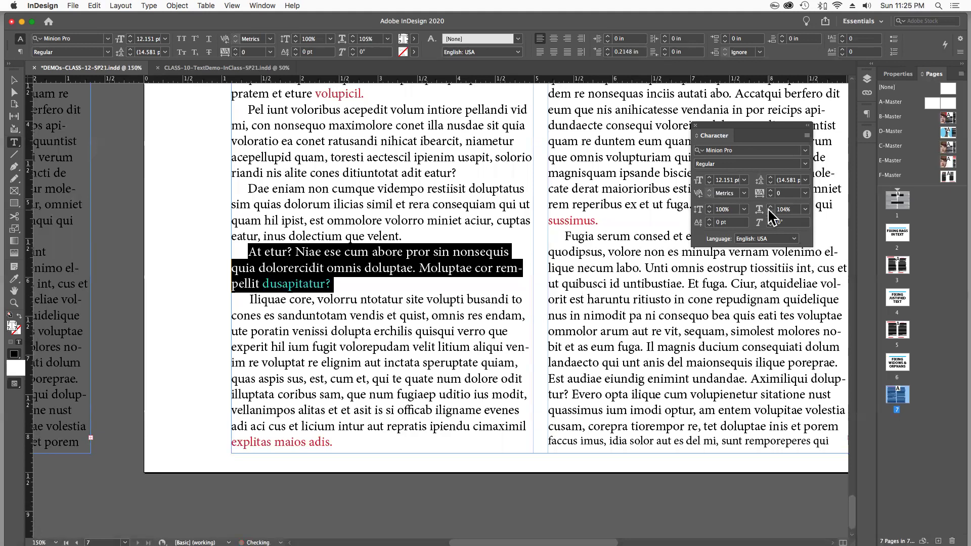
left_click(769, 211)
left_click(770, 212)
left_click(770, 212)
left_click(770, 212)
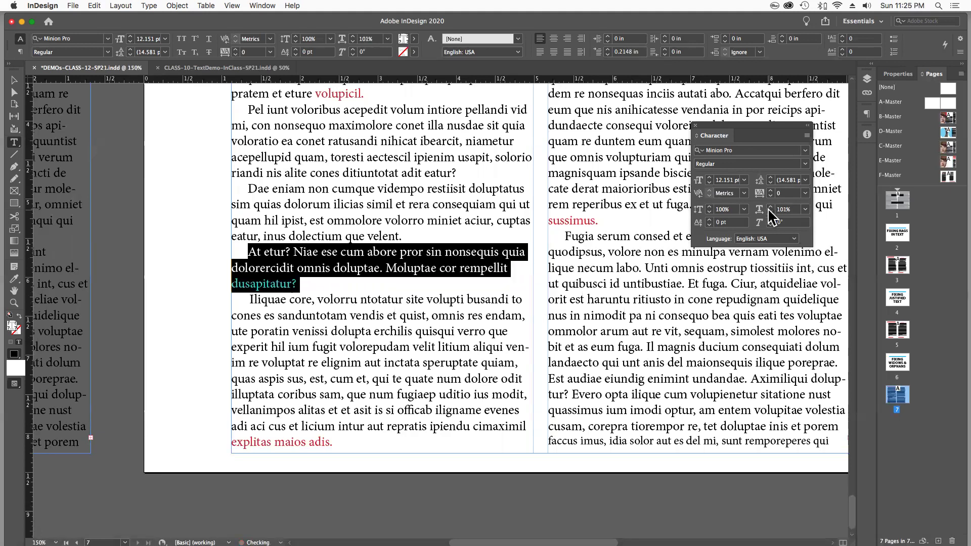
left_click(770, 212)
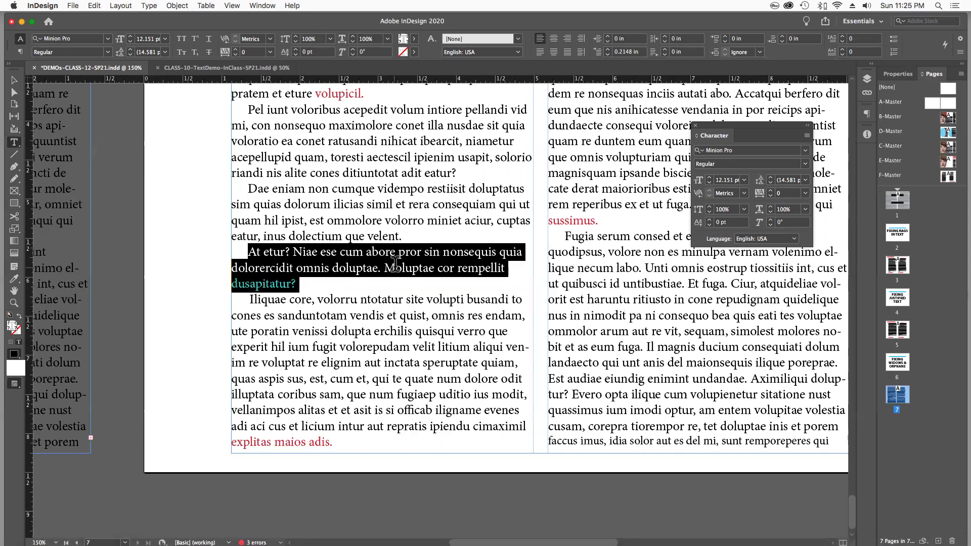
left_click(499, 250)
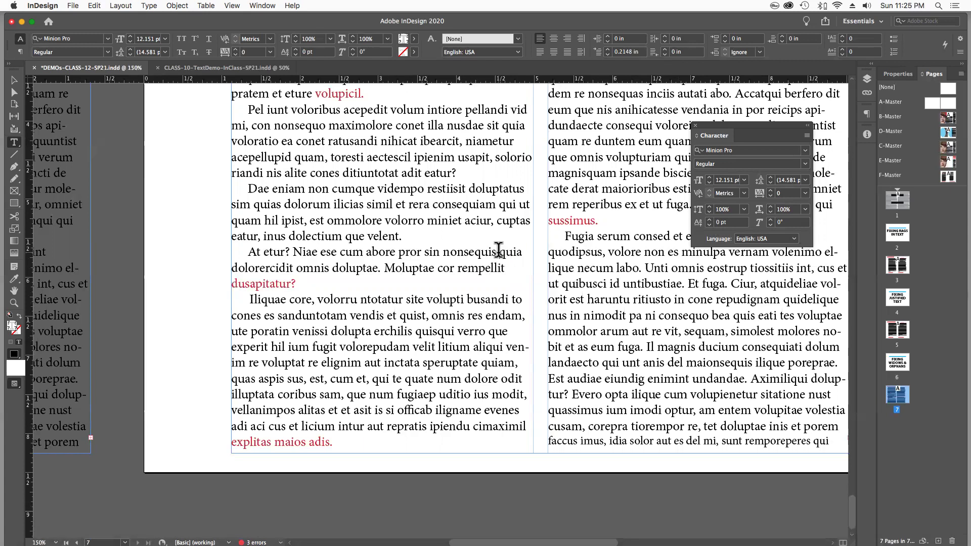
key("shift+Return")
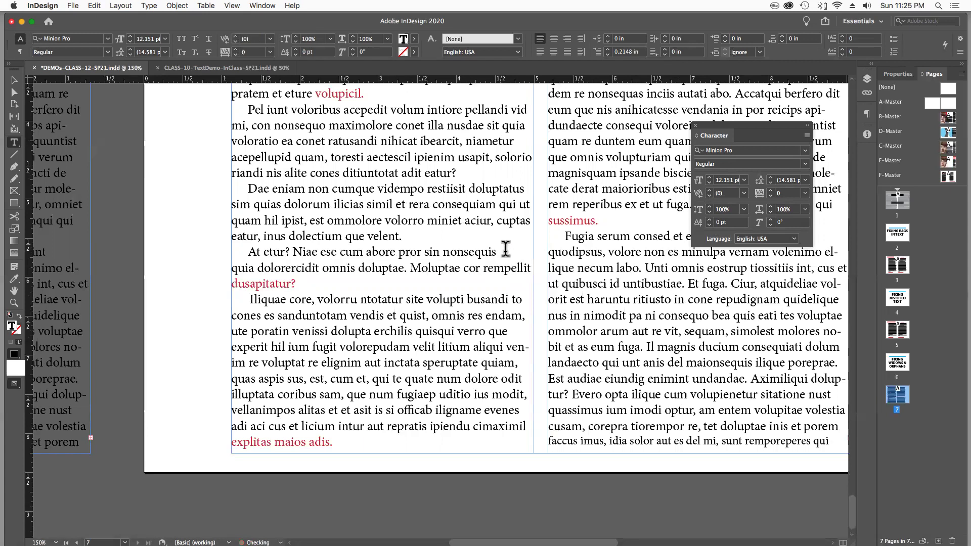
left_click(484, 266)
key("shift+Return")
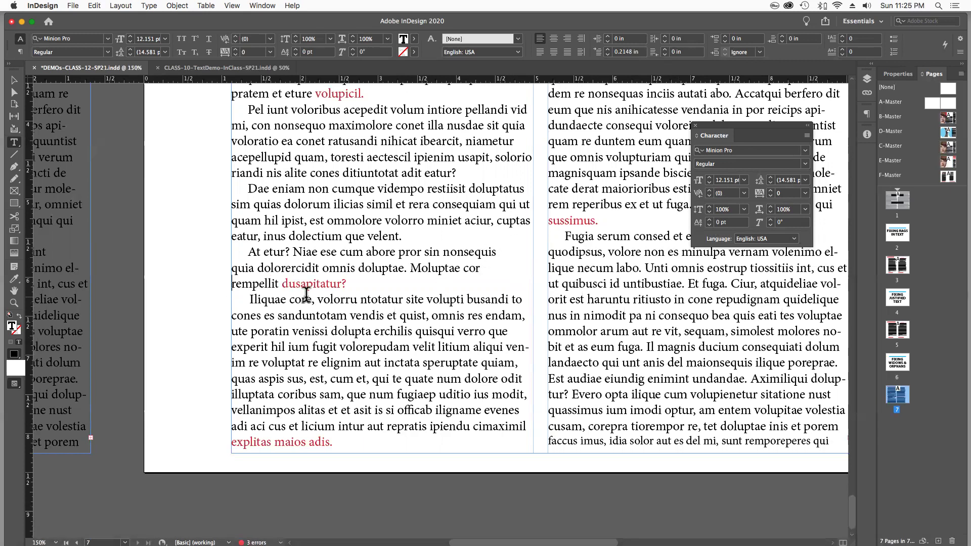
key("BackSpace")
key("Home")
key("BackSpace")
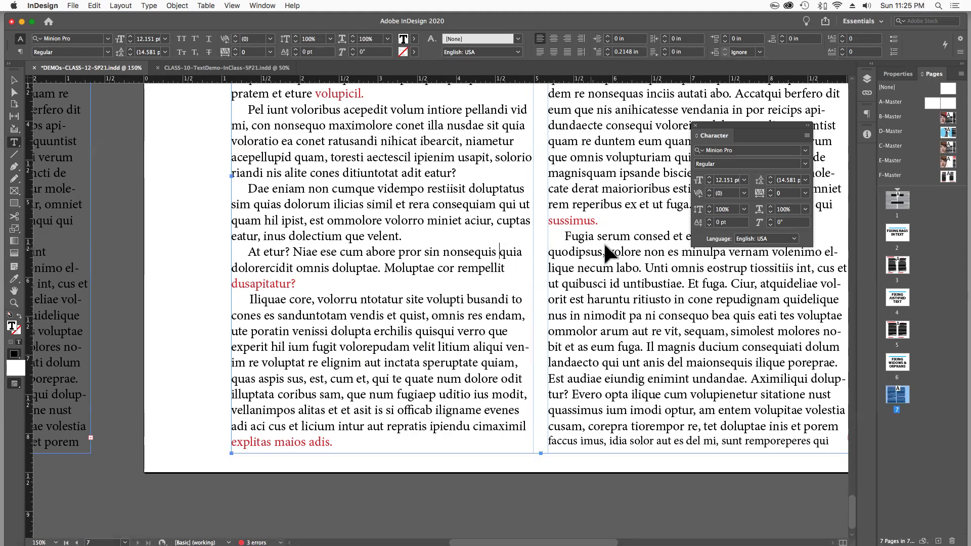
Step: Move the Character panel aside and select the right column's text starting at 'Bes'
key("super+shift+a")
scroll(612, 188, "up", 5)
scroll(611, 188, "up", 5)
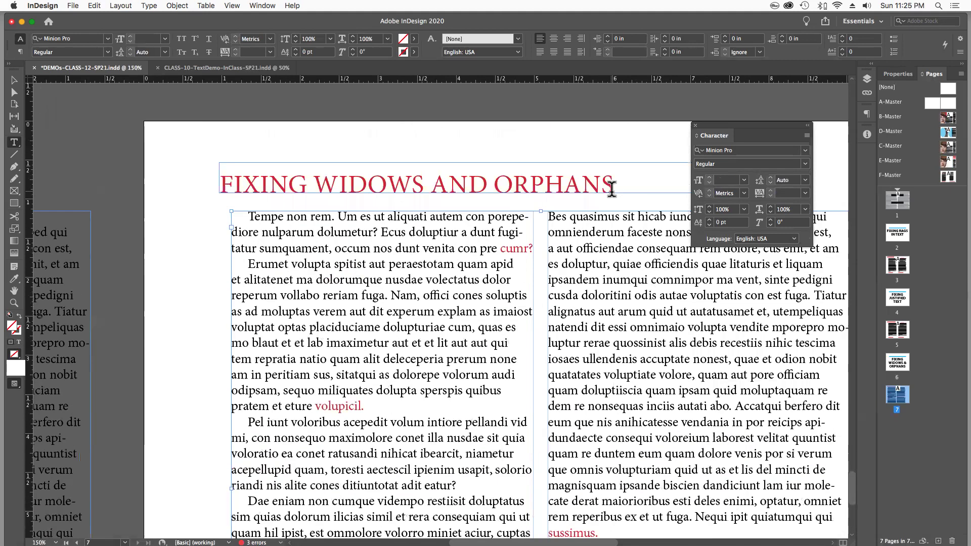
scroll(596, 238, "down", 1)
left_click_drag(720, 132, 308, 130)
left_click_drag(548, 202, 634, 517)
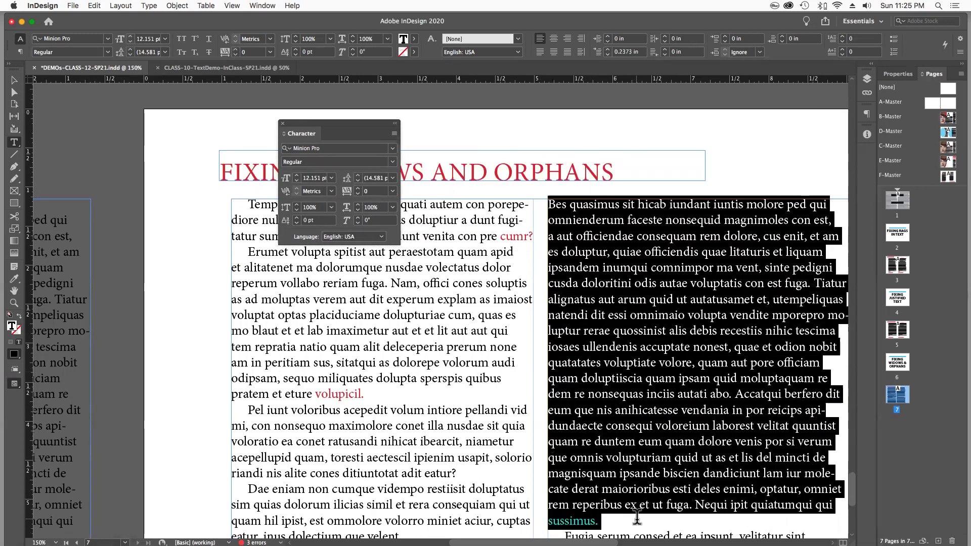
Step: Apply -1 tracking to the right-column paragraph and zoom out to see the whole page
left_click(358, 193)
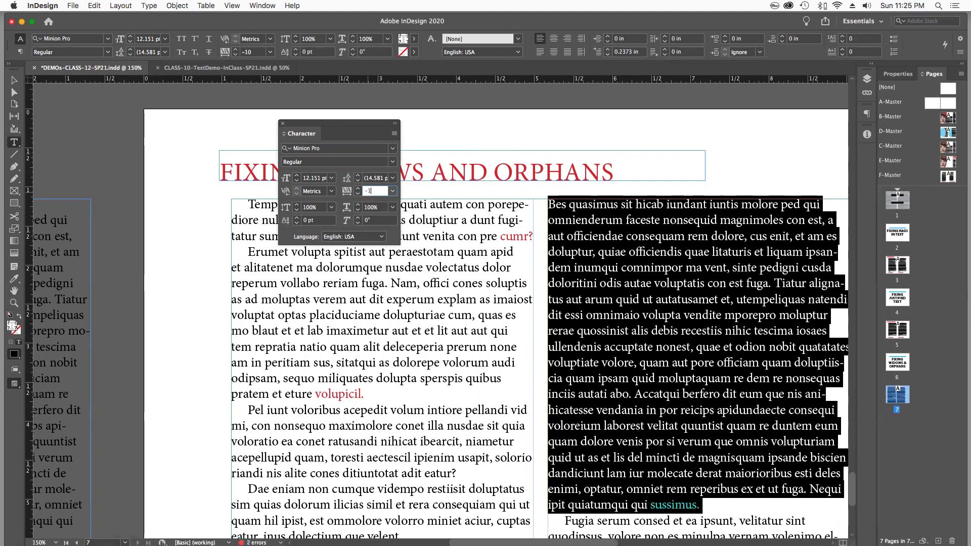
key("Tab")
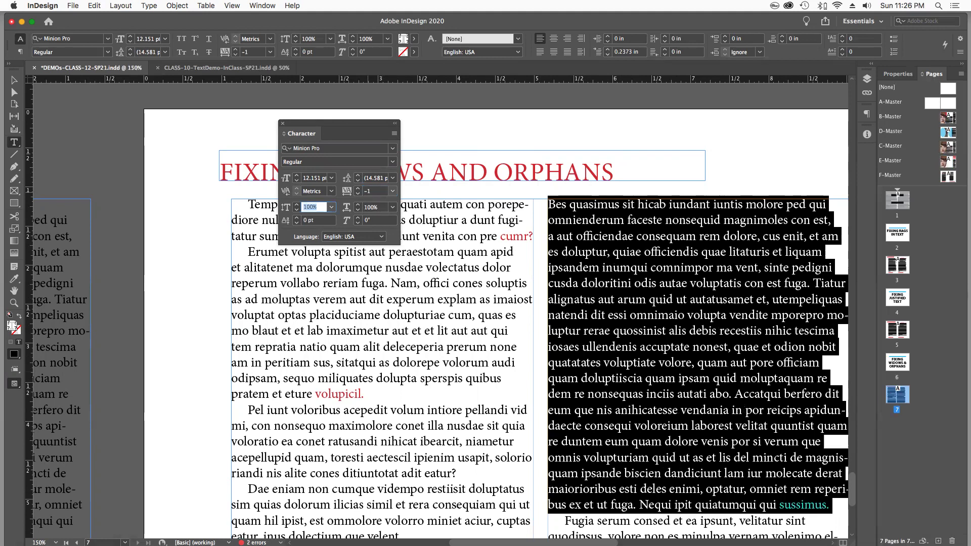
left_click(748, 164)
key("Return")
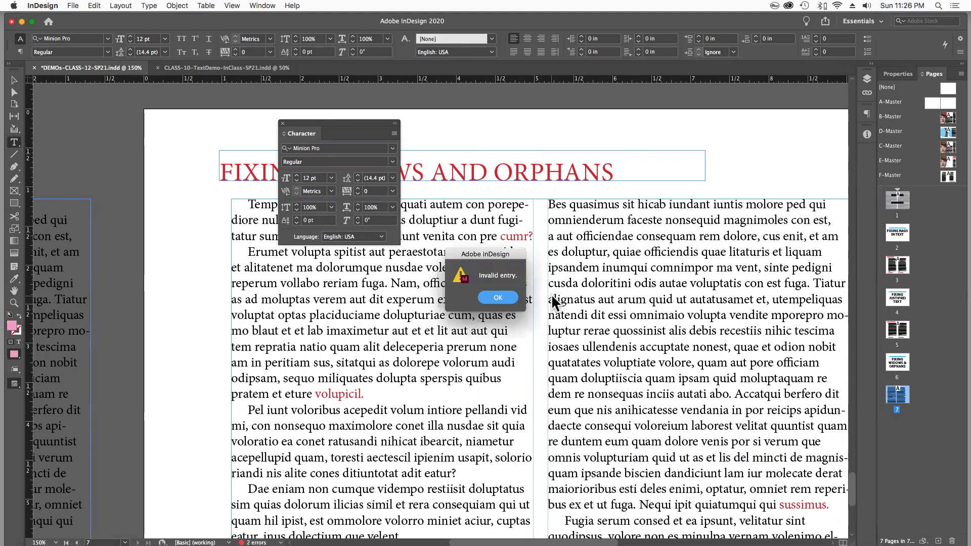
left_click(606, 280)
key("Escape")
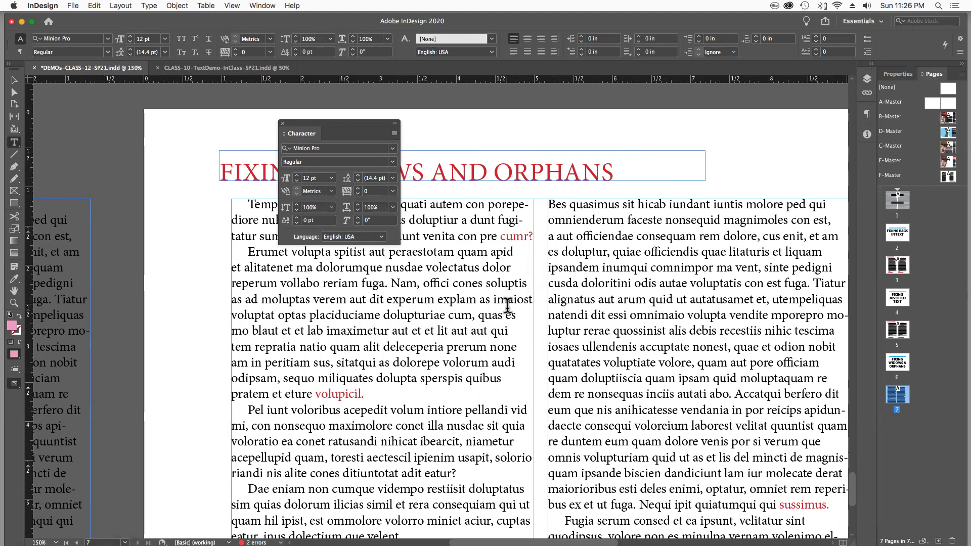
key("super+minus")
key("super+minus")
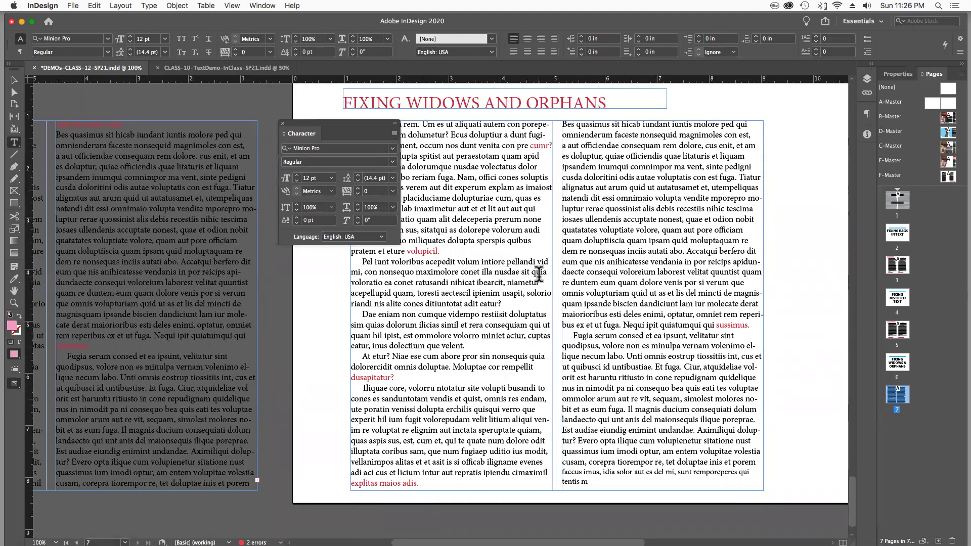
Step: Recentre the page, park the Character panel right of the page, and select the right column's first paragraph
left_click_drag(507, 272, 603, 330)
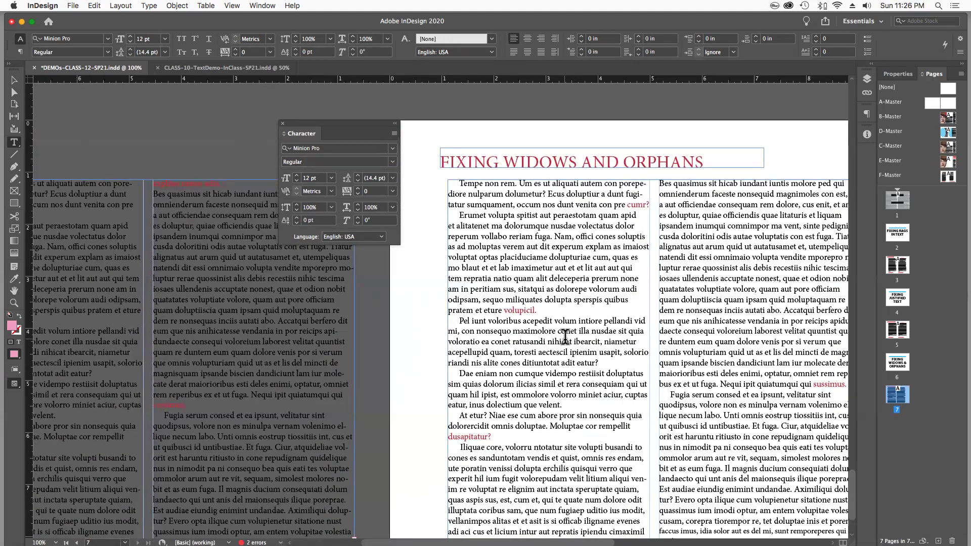
left_click_drag(772, 356, 588, 353)
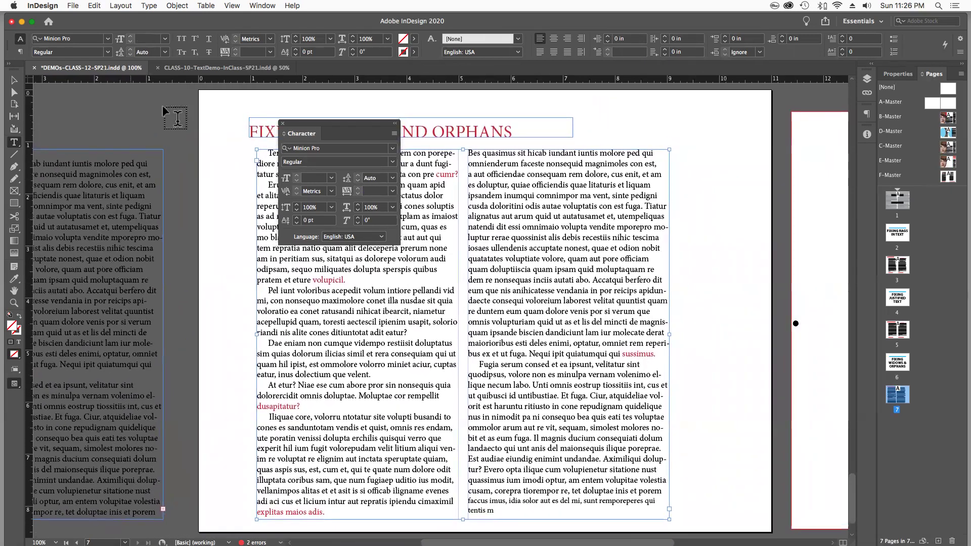
left_click_drag(290, 125, 747, 132)
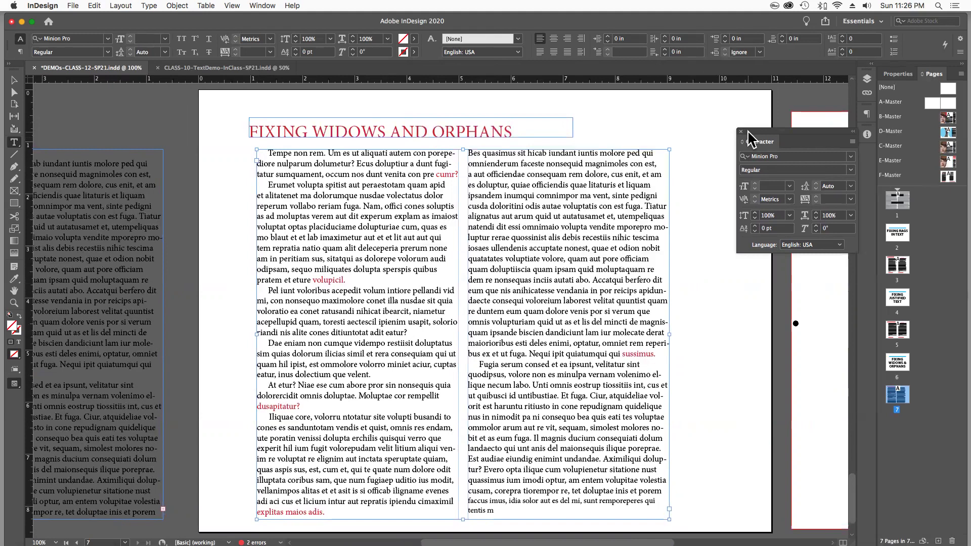
left_click_drag(469, 153, 657, 354)
key("alt+Left")
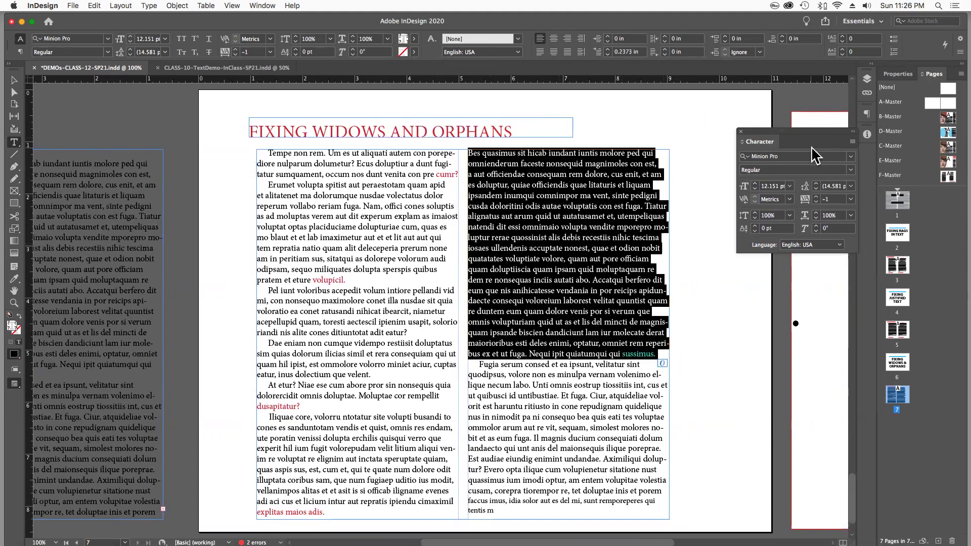
left_click(816, 201)
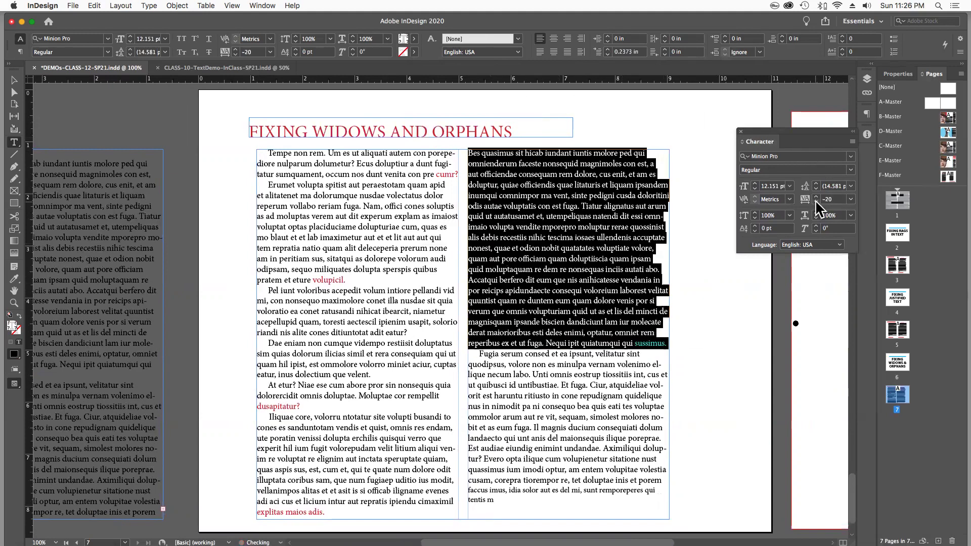
left_click(711, 121)
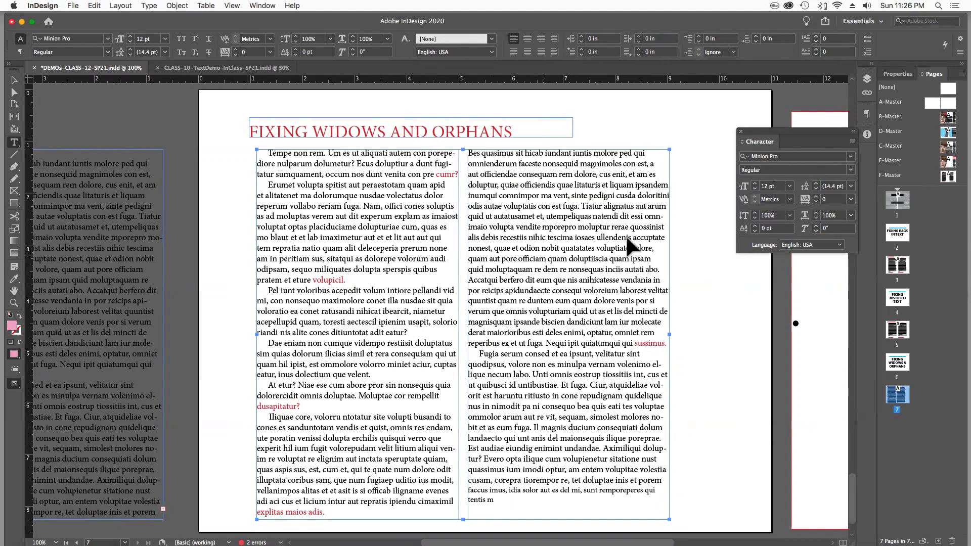
left_click(611, 266)
key("super+z")
key("super+z")
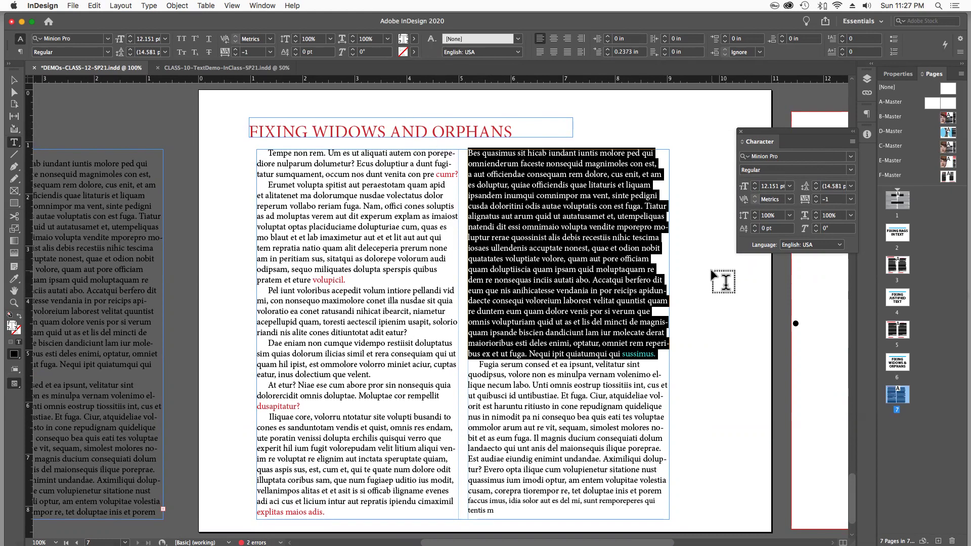
Step: Reselect the right column's first paragraph and reapply -1 tracking
left_click(565, 273)
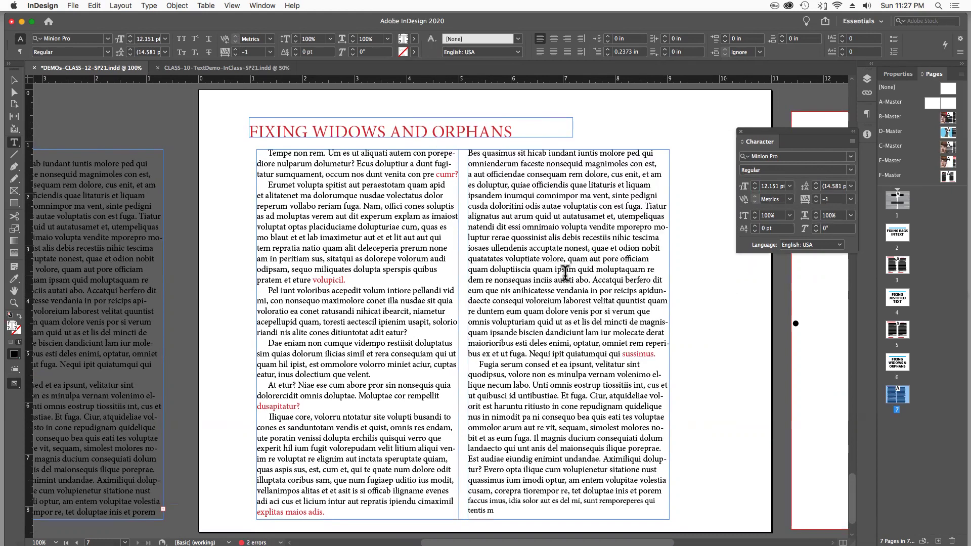
left_click_drag(468, 155, 661, 355)
key("alt+Left")
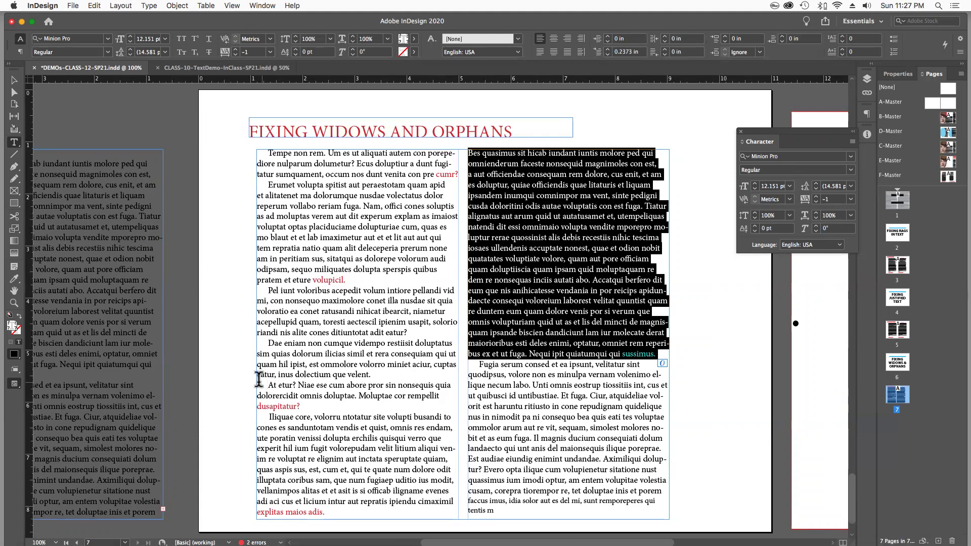
left_click(230, 385)
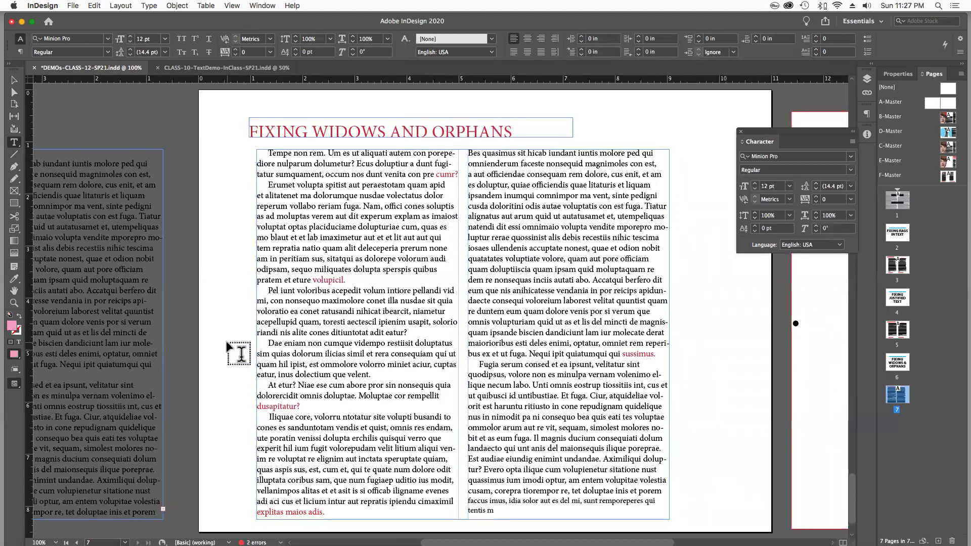
Step: Zoom in and out on the left column, then select the At etur? paragraph
left_click(488, 428)
left_click(430, 354, "alt")
left_click(431, 354, "alt")
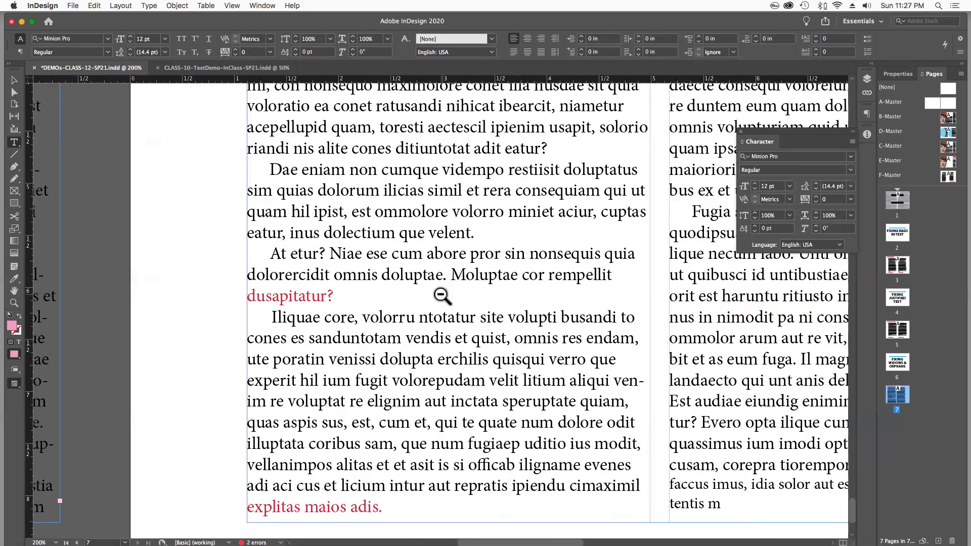
left_click(444, 286, "alt")
left_click_drag(278, 298, 326, 330)
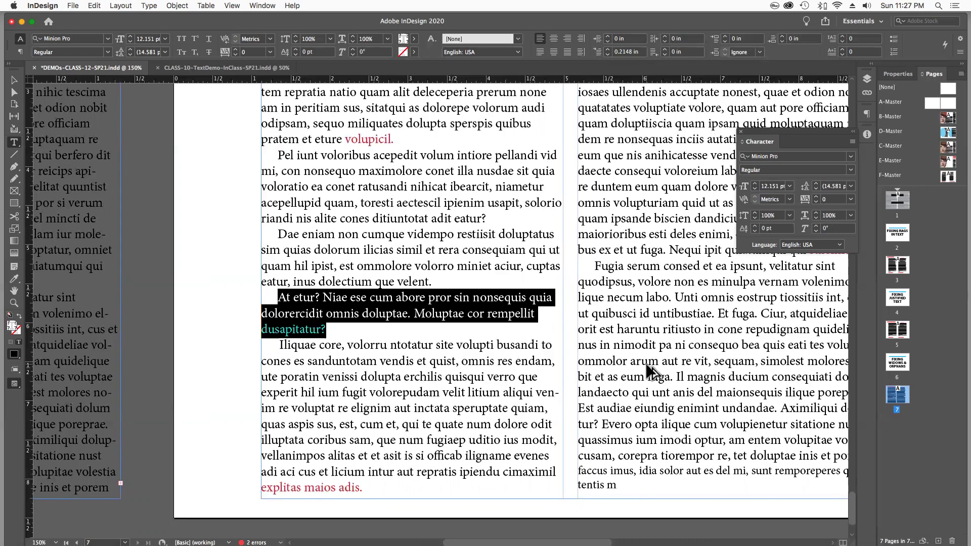
key("alt+Right")
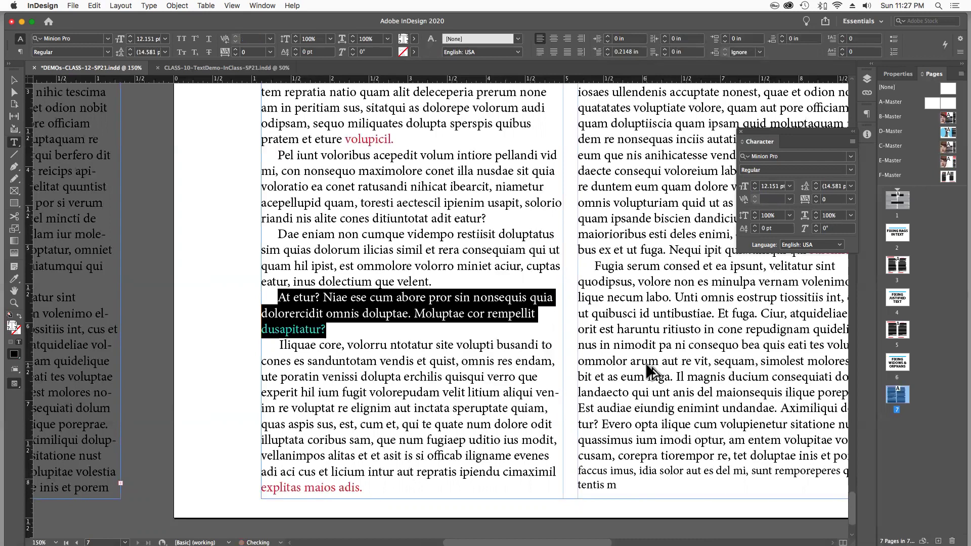
key("alt+Left")
key("alt+Left")
key("alt+Left")
key("alt+Left")
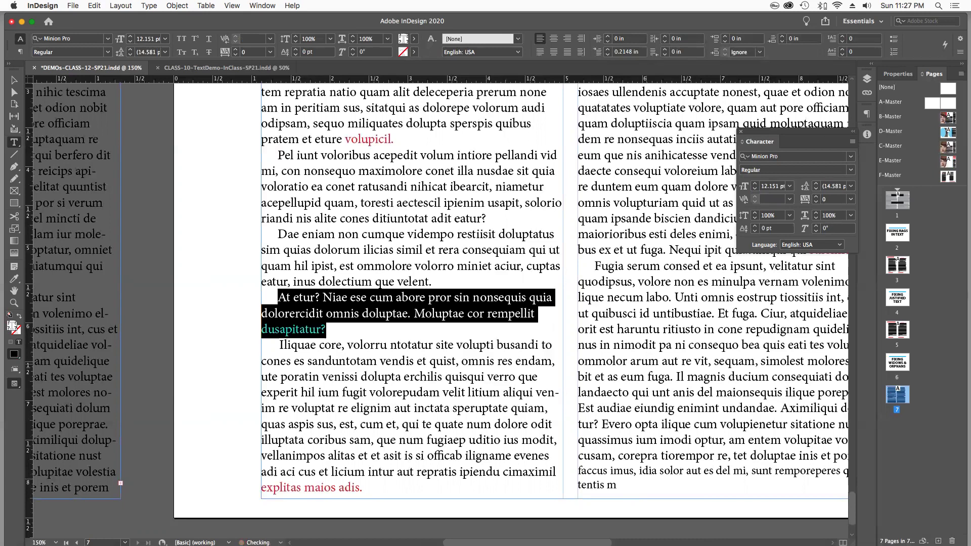
key("alt+Left")
key("alt+Left")
key("alt+Left")
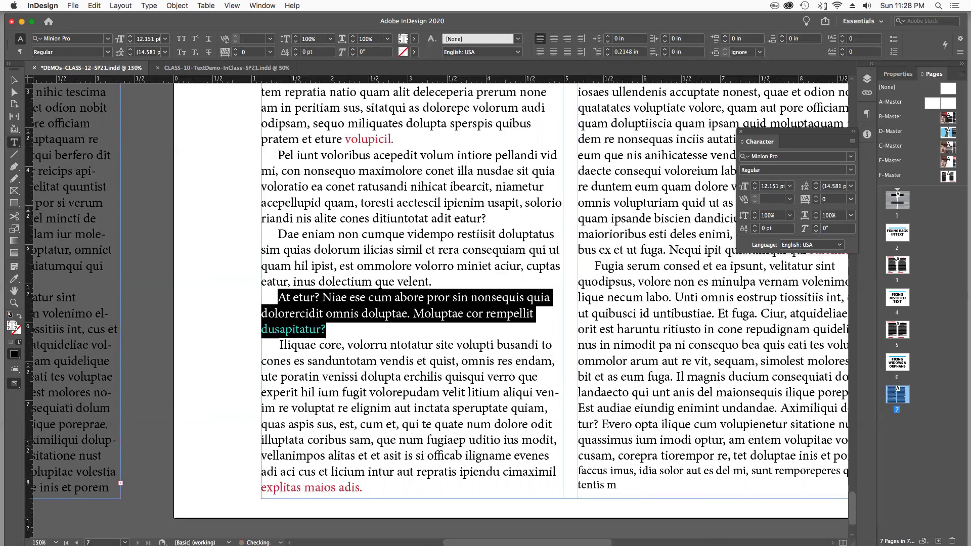
key("alt+Right")
key("alt+Right")
key("alt+Right")
key("alt+Right")
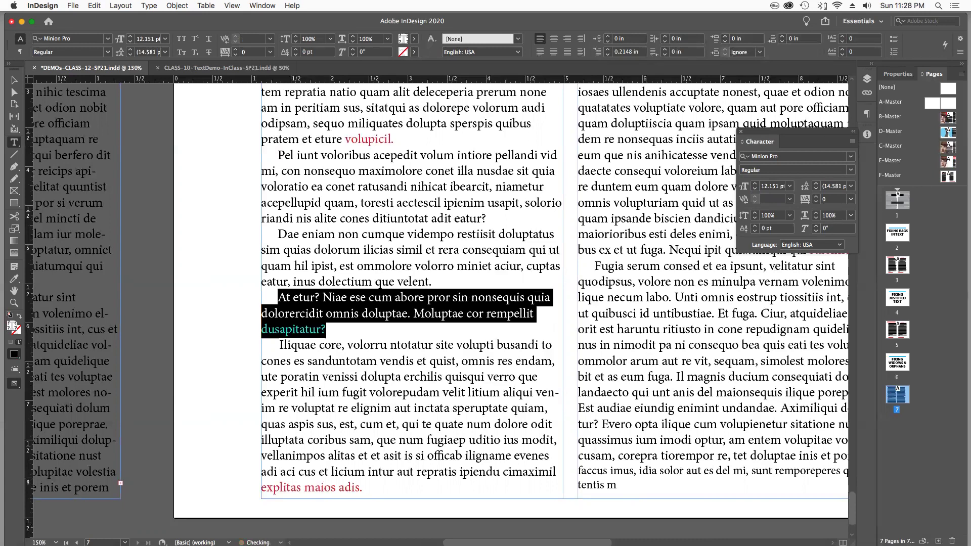
key("alt+Left")
key("alt+Left")
key("alt+Left")
key("alt+Left")
key("alt+Left")
key("alt+Left")
key("alt+Left")
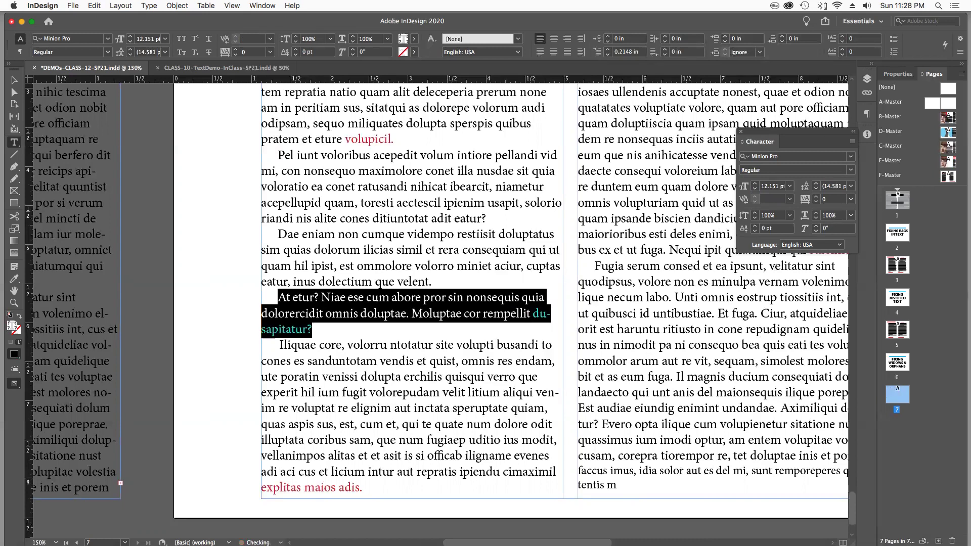
key("alt+Left")
key("alt+Left")
key("alt+Left")
key("alt+Left")
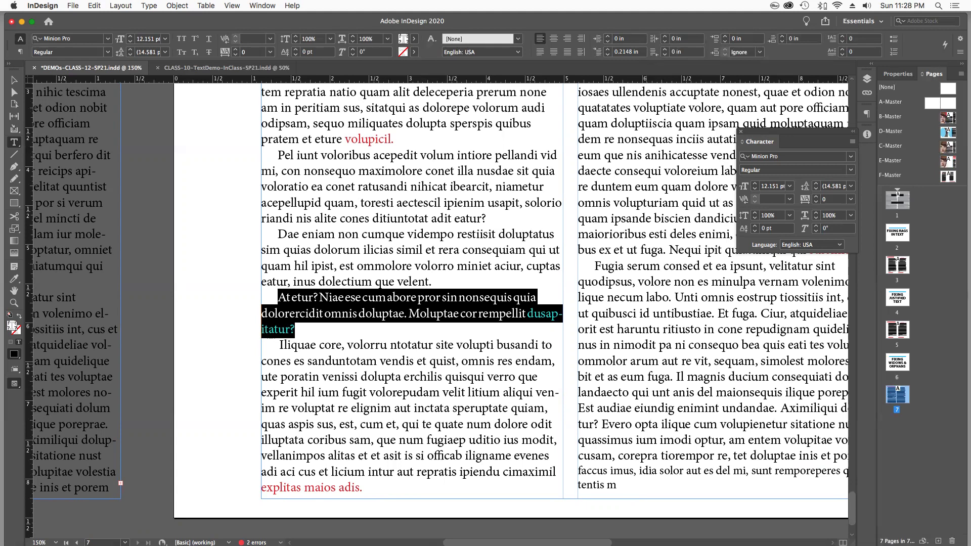
key("alt+Right")
key("alt+Right")
key("alt+Right")
key("alt+Right")
key("alt+Right")
key("alt+Right")
key("alt+Right")
key("alt+Right")
key("alt+Right")
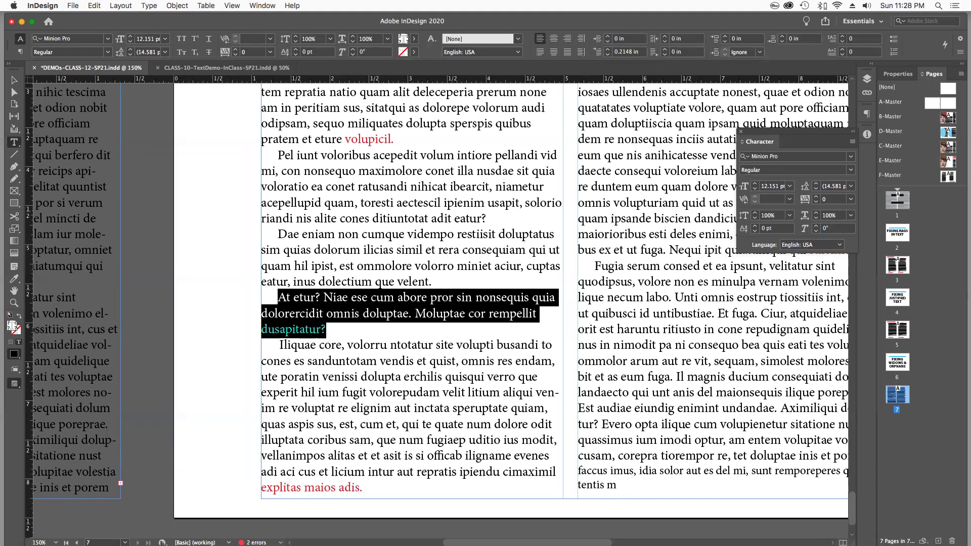
left_click(543, 334)
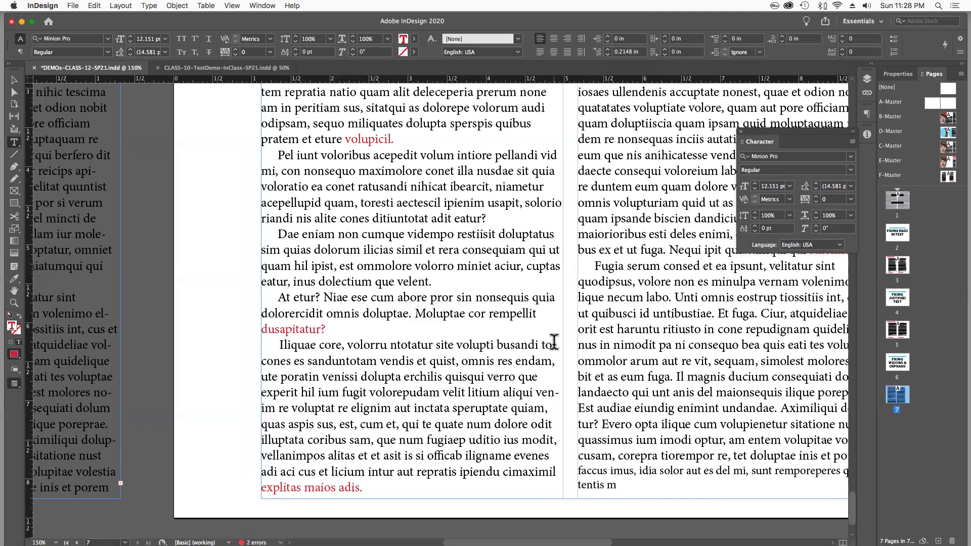